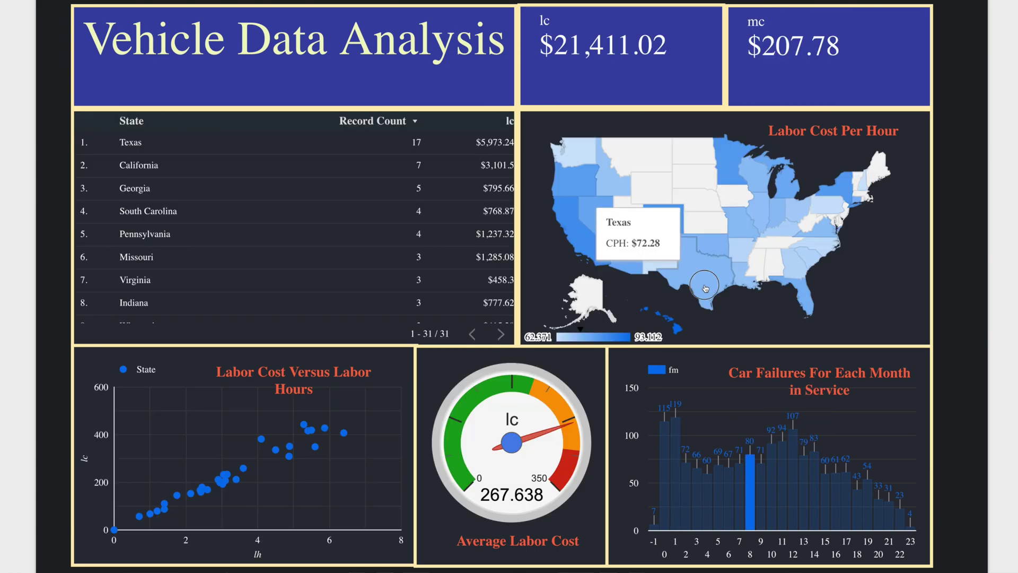
# Step: Filter the finished Vehicle Data Analysis dashboard by the month 19 and then month 22 bars in the car failures chart
pyautogui.click(875, 298)
pyautogui.click(868, 523)
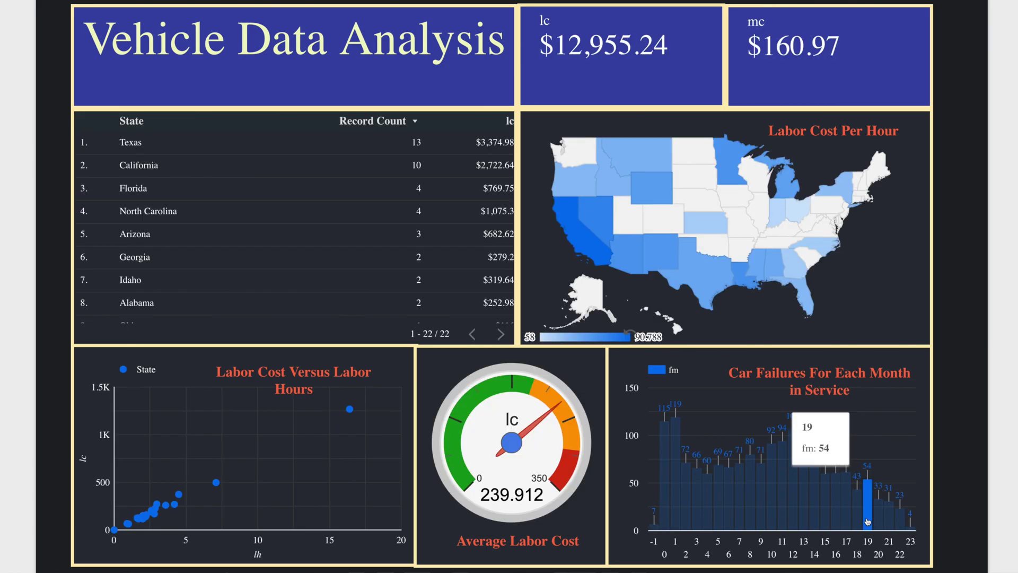
pyautogui.click(900, 520)
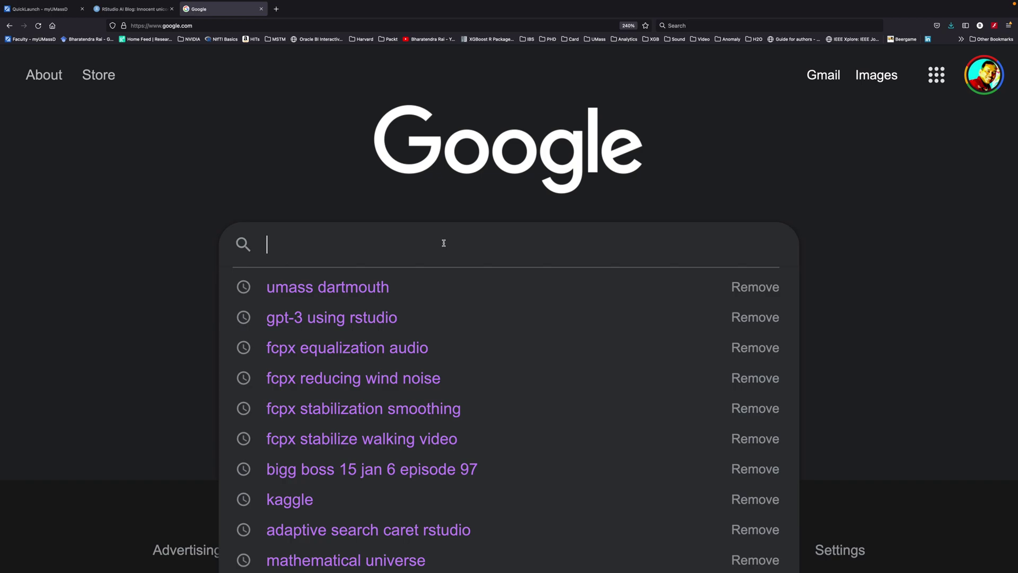
# Step: Search Google for "data studio" and open the Google Data Studio Overview result
pyautogui.write('data studio')
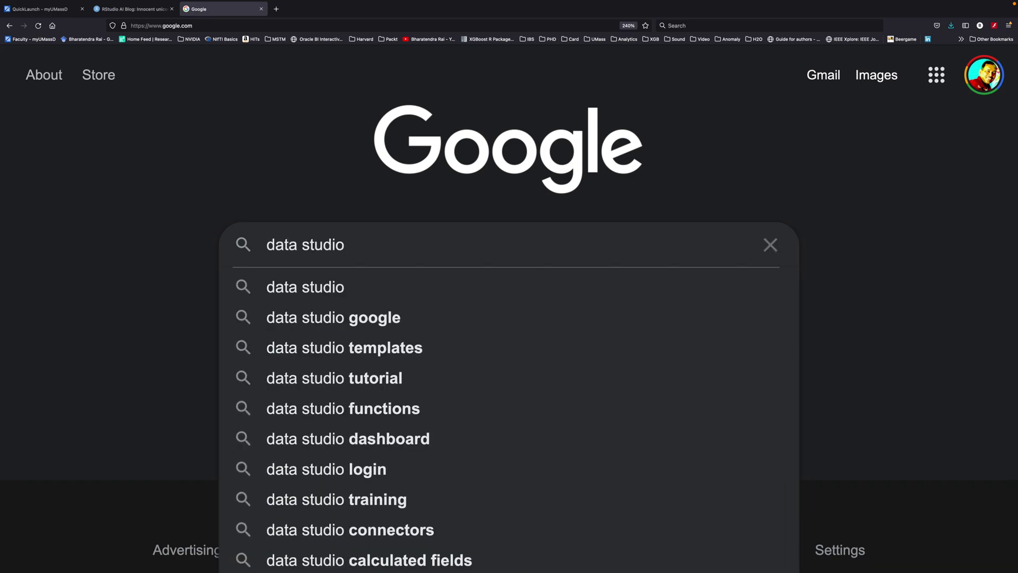
pyautogui.press('Return')
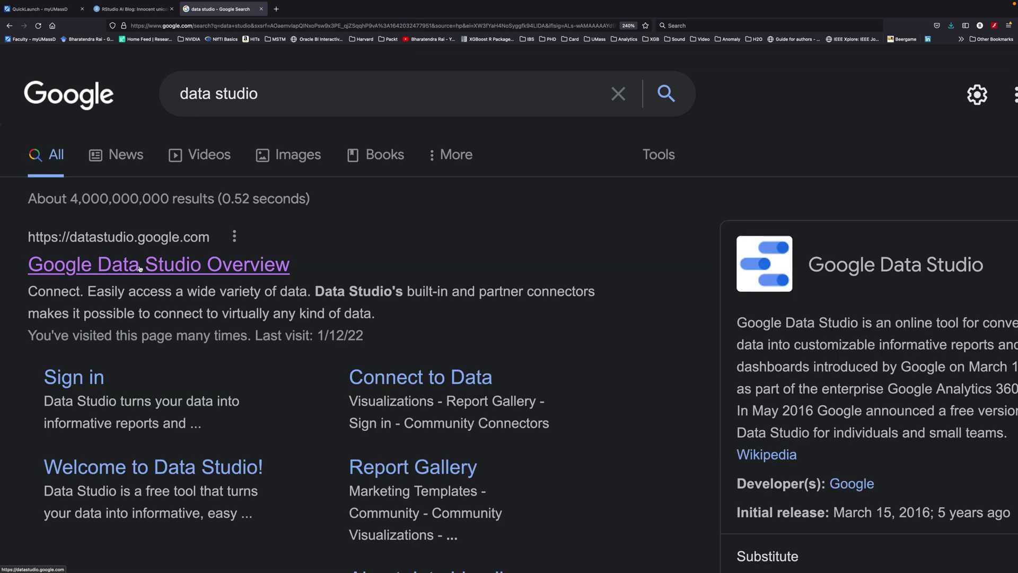
pyautogui.click(140, 268)
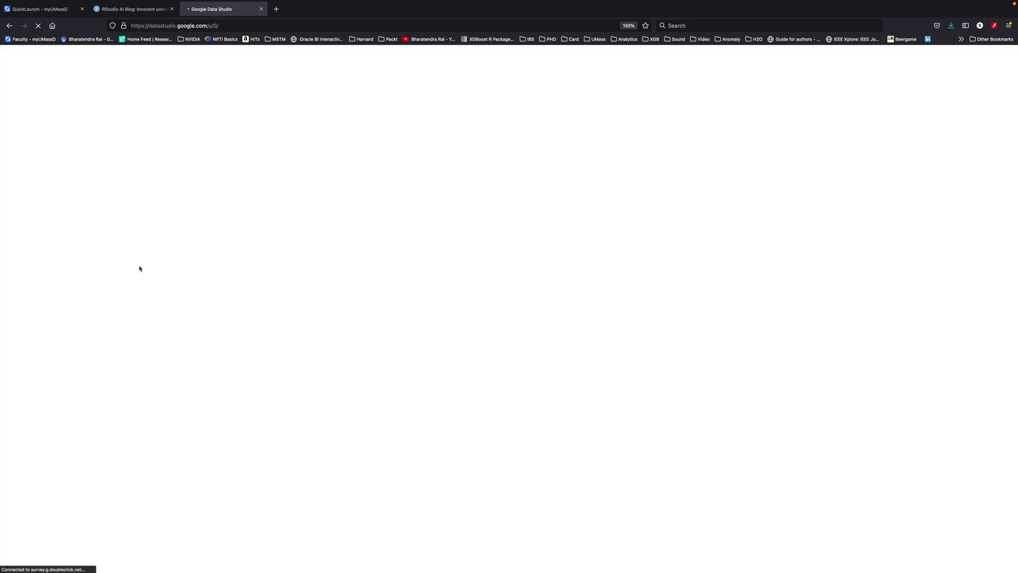
# Step: Create a new report and add an upload of VehicleFailureData.csv from the DATA folder as its data source
pyautogui.click(64, 117)
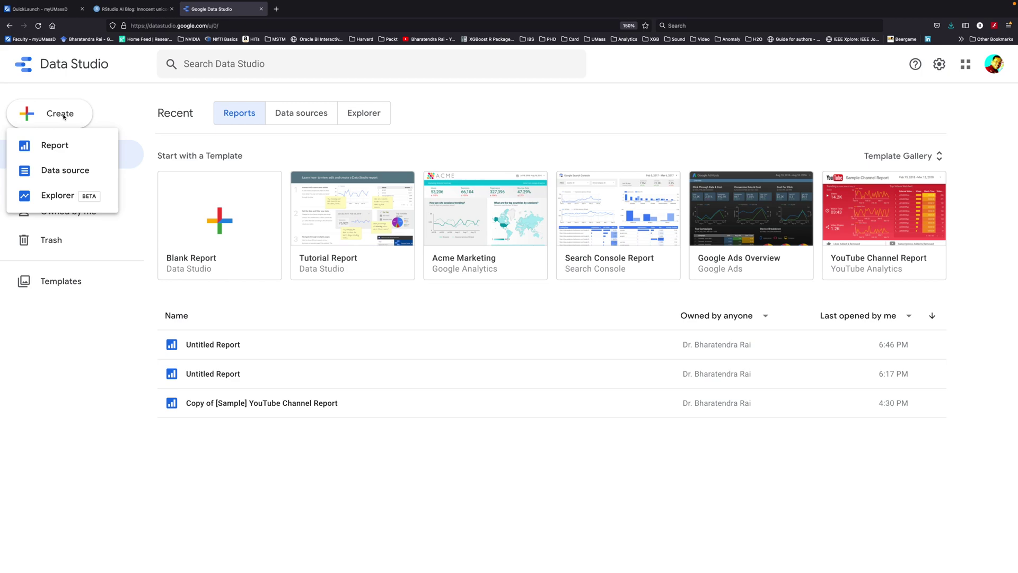
pyautogui.click(48, 149)
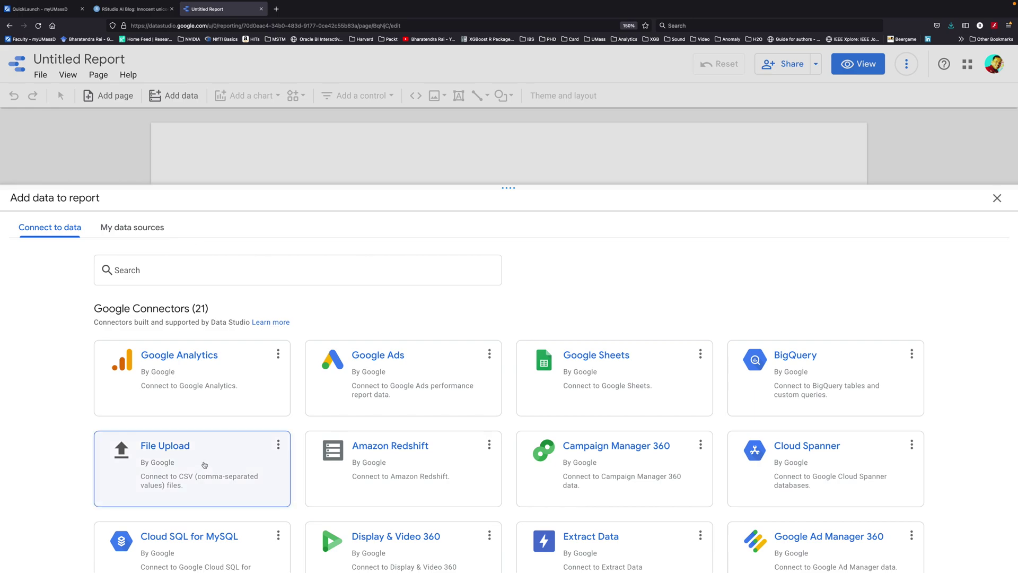
pyautogui.click(176, 451)
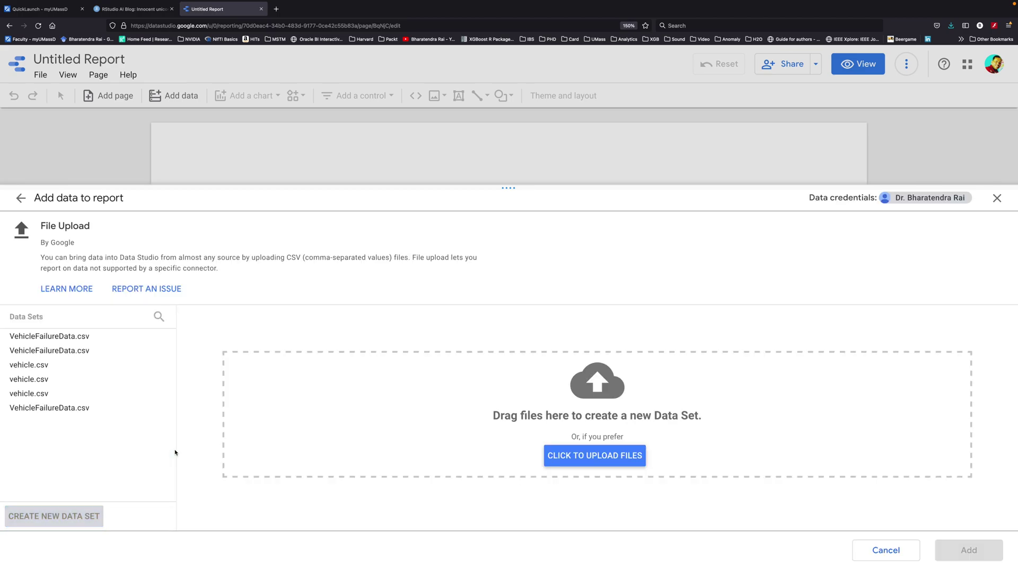
pyautogui.click(595, 456)
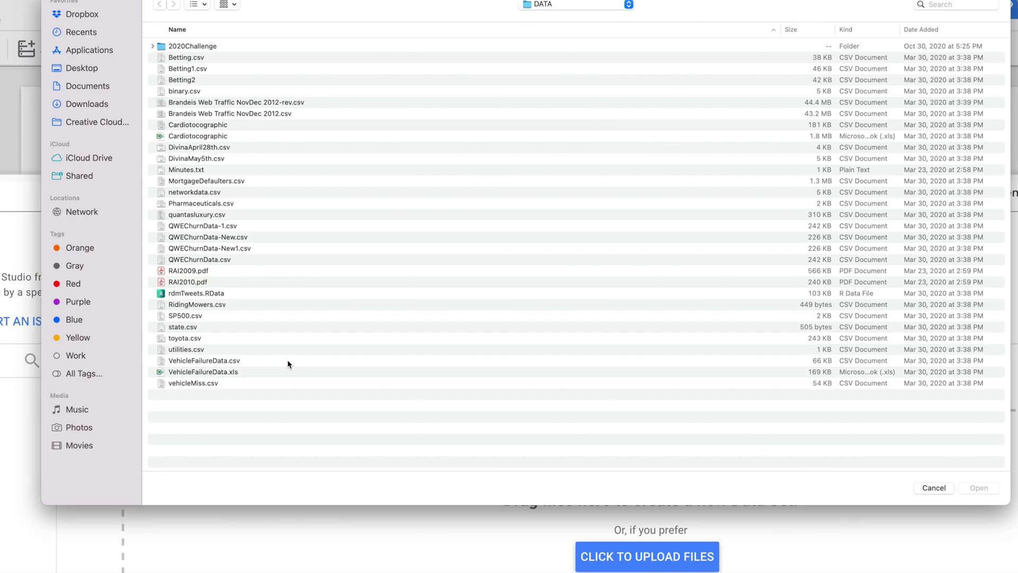
pyautogui.click(288, 361)
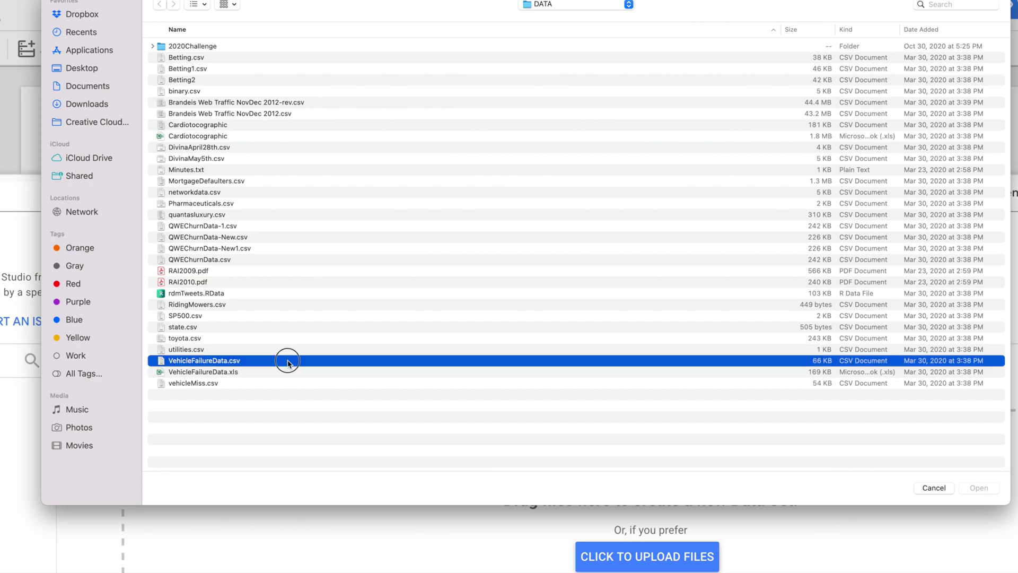
pyautogui.click(979, 487)
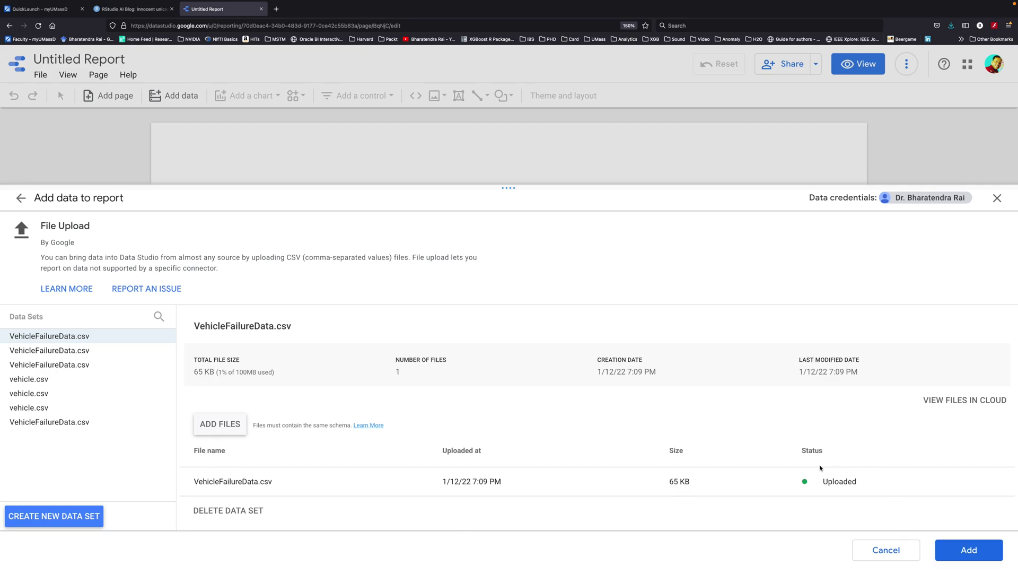
pyautogui.click(971, 552)
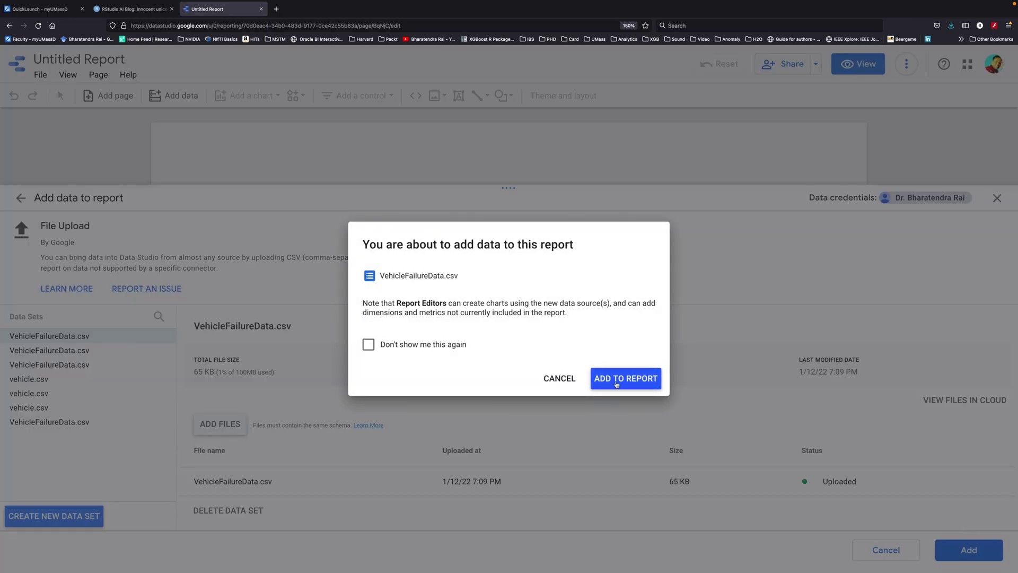
pyautogui.click(617, 384)
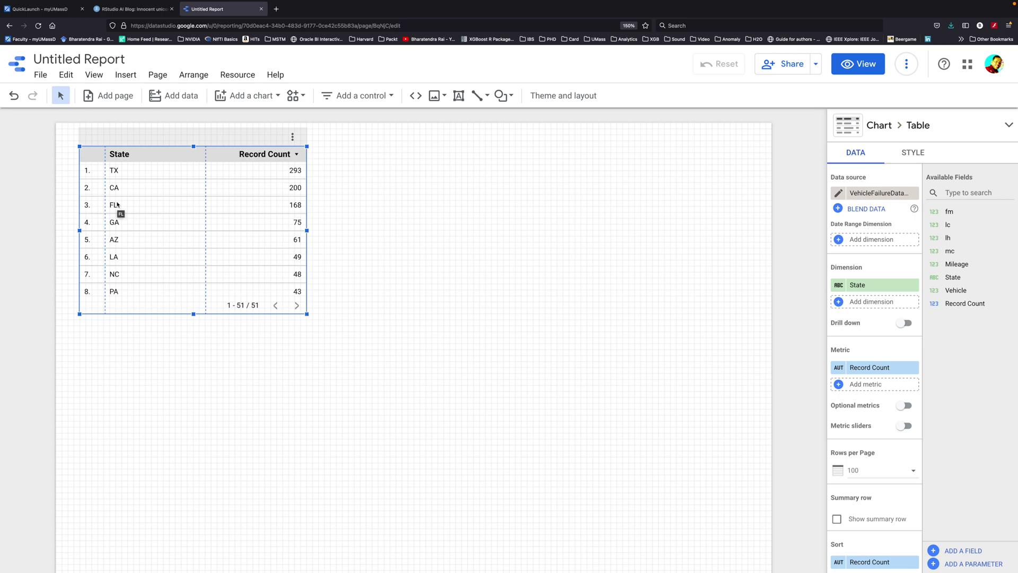
# Step: Insert a geo chart on the report page to the right of the State table
pyautogui.click(252, 97)
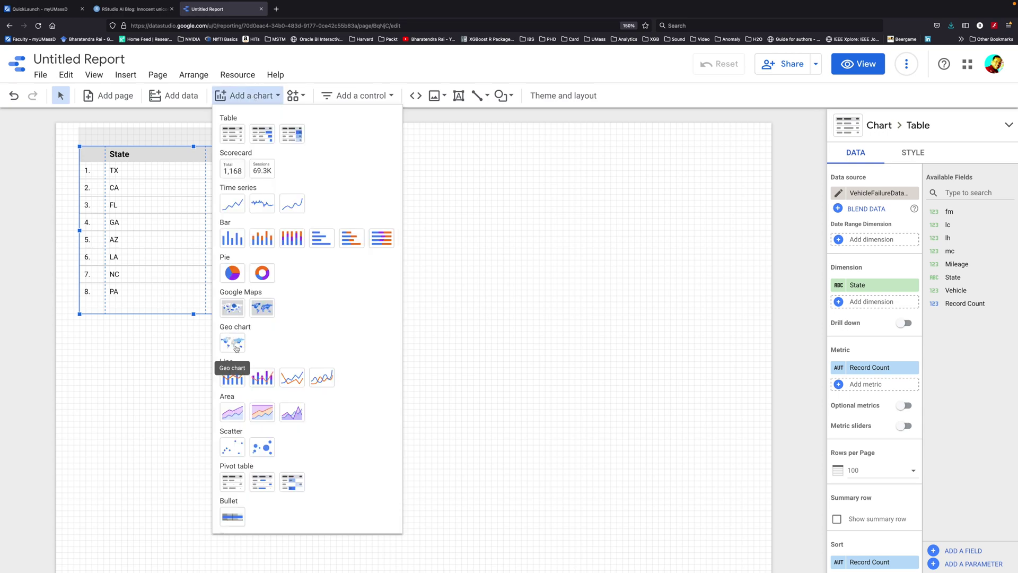
pyautogui.click(237, 344)
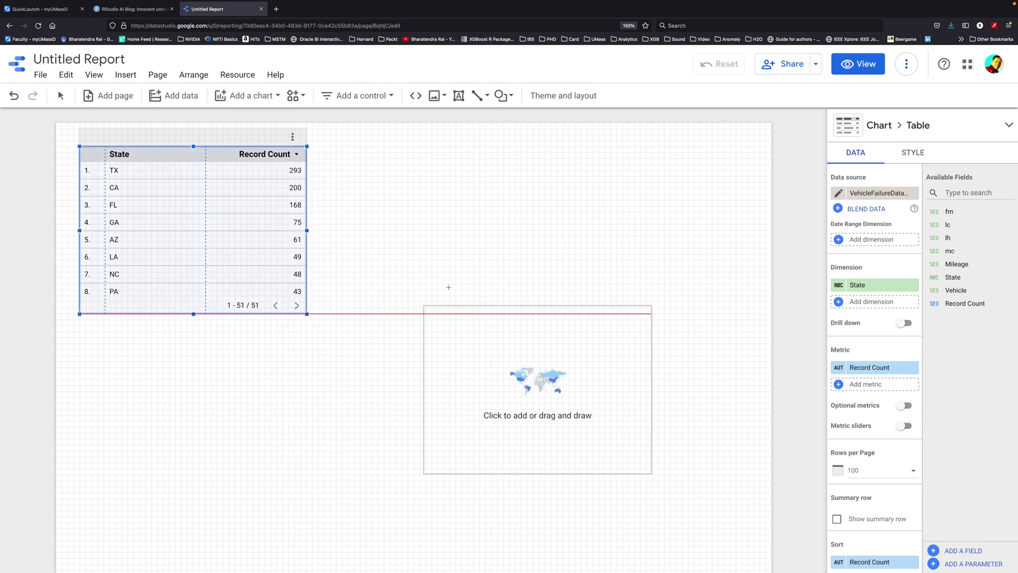
pyautogui.click(449, 181)
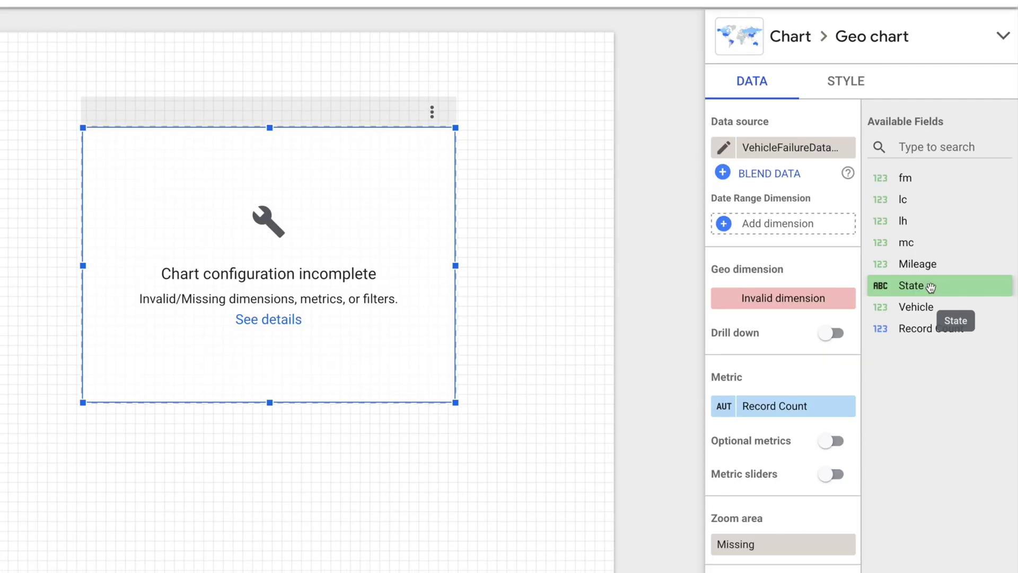
# Step: Assign State as the geo chart's geo dimension, and enlarge the chart while shifting it closer to the table
pyautogui.moveTo(931, 287); pyautogui.dragTo(773, 300)
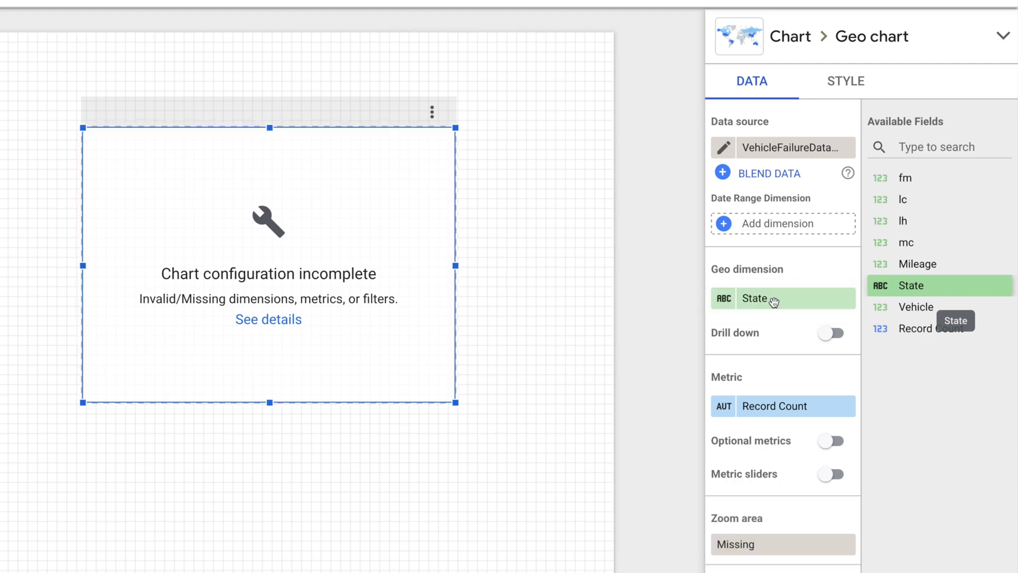
pyautogui.moveTo(455, 403); pyautogui.dragTo(572, 437)
pyautogui.moveTo(243, 336); pyautogui.dragTo(169, 322)
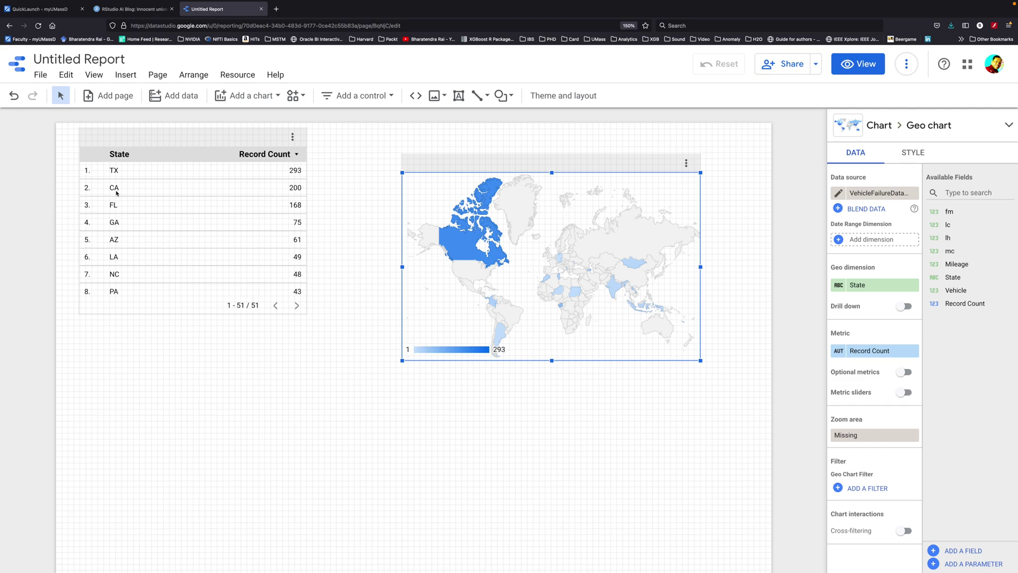
# Step: Change the data type of the geo chart's State dimension to the Geo type Country subdivision (1st level)
pyautogui.moveTo(614, 289)
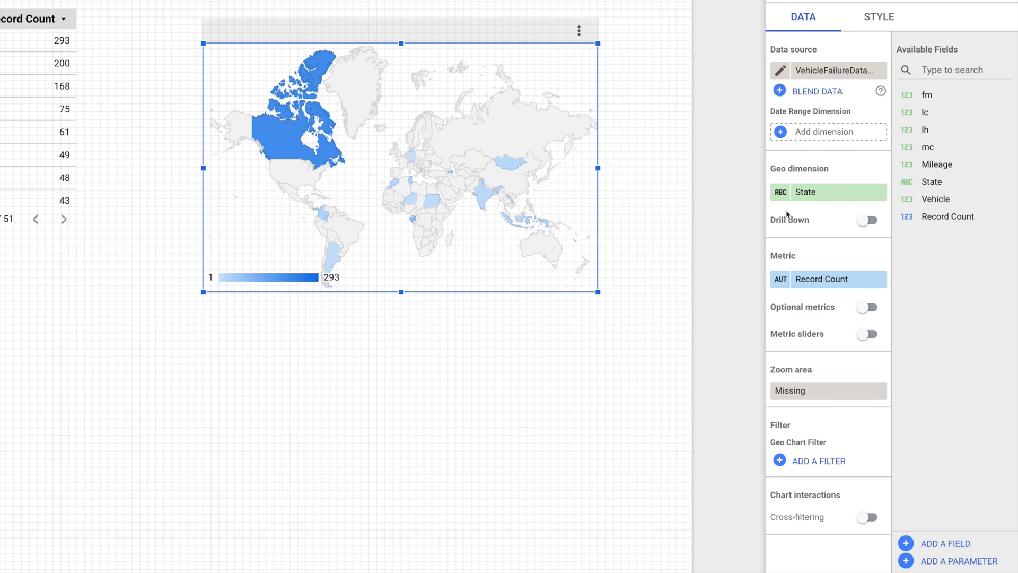
pyautogui.click(780, 195)
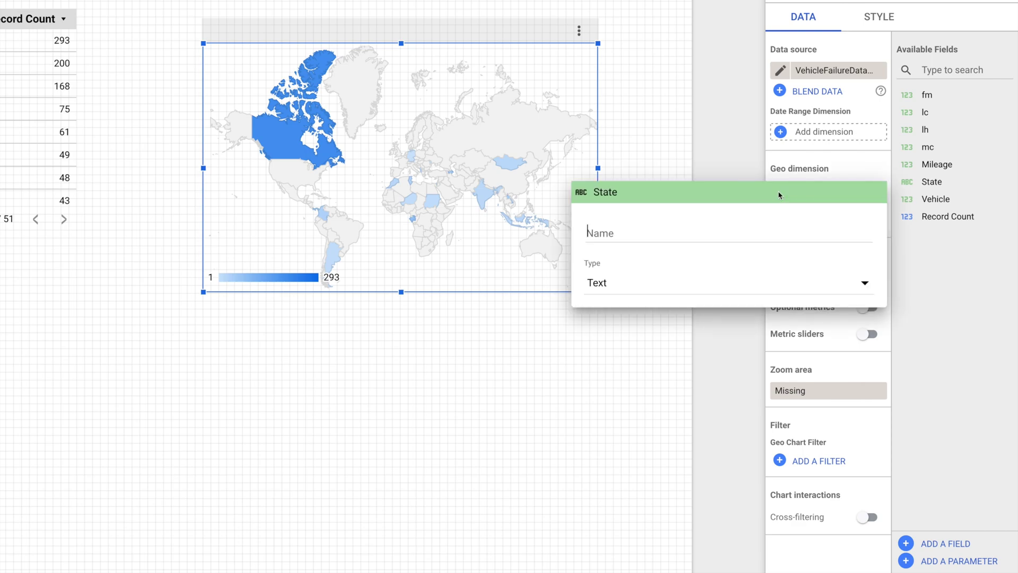
pyautogui.click(709, 285)
pyautogui.moveTo(663, 397)
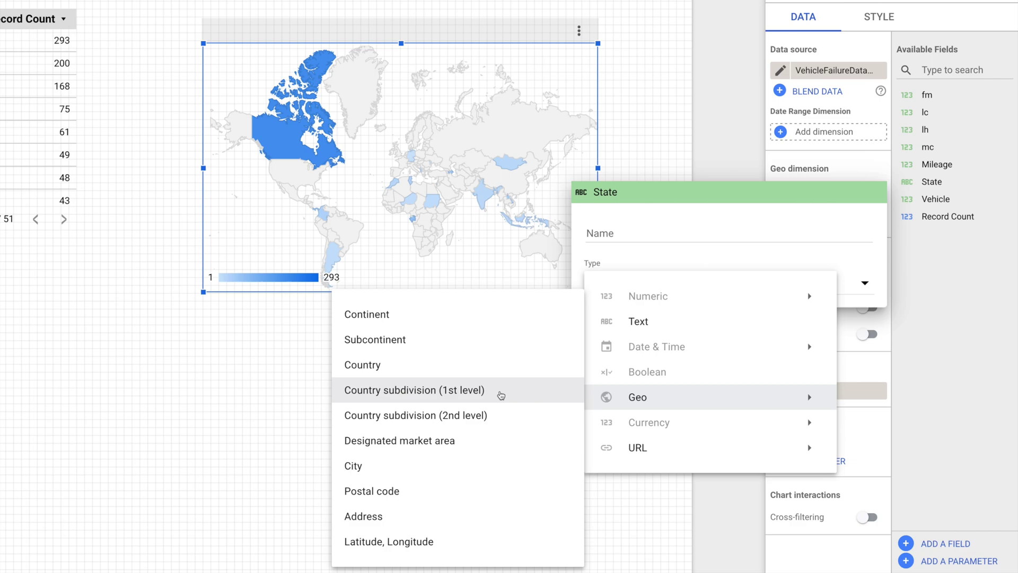
pyautogui.click(501, 395)
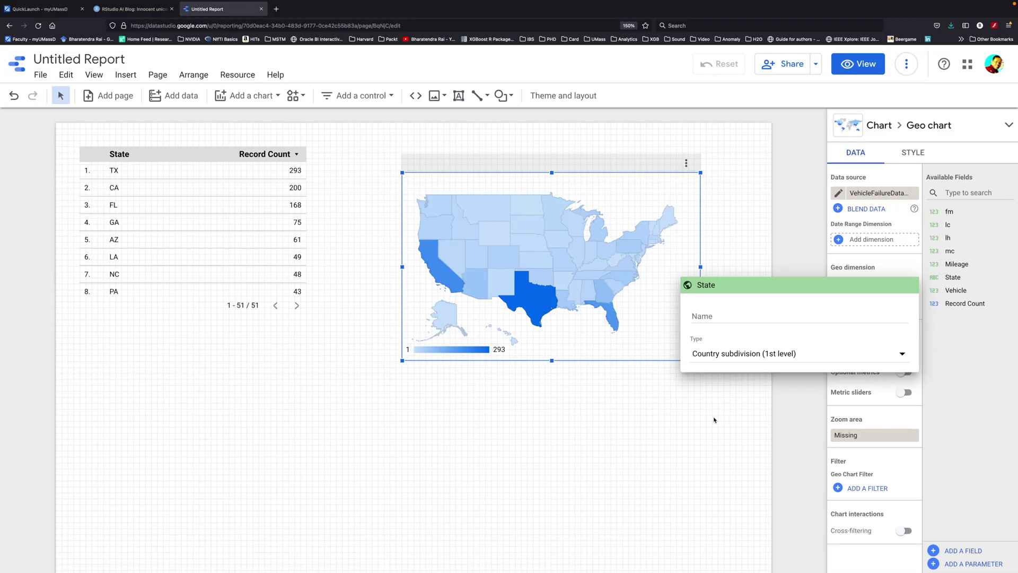
pyautogui.click(744, 206)
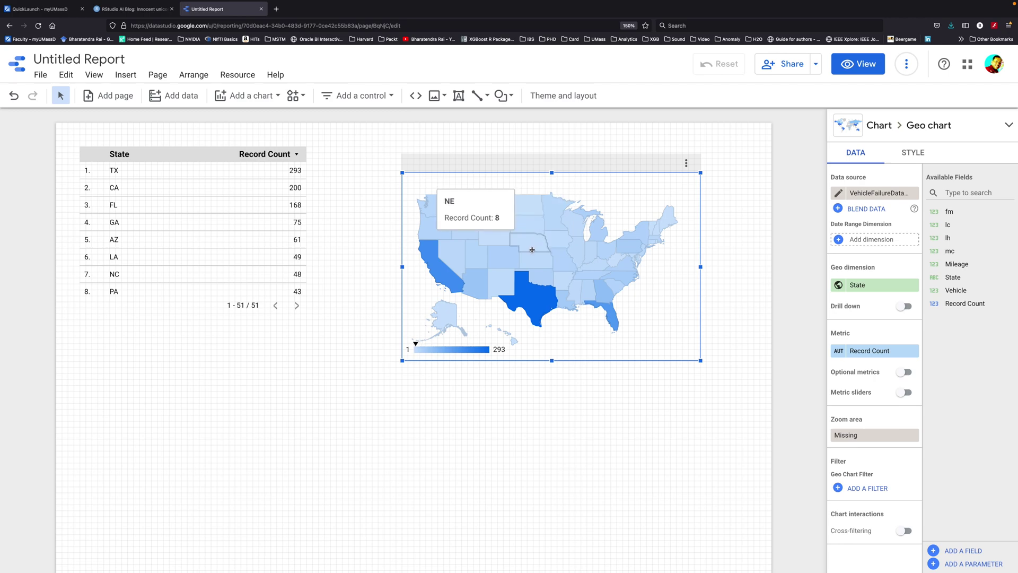
# Step: Enable cross-filtering as a chart interaction for the geo chart
pyautogui.scroll(-2, 869, 384)
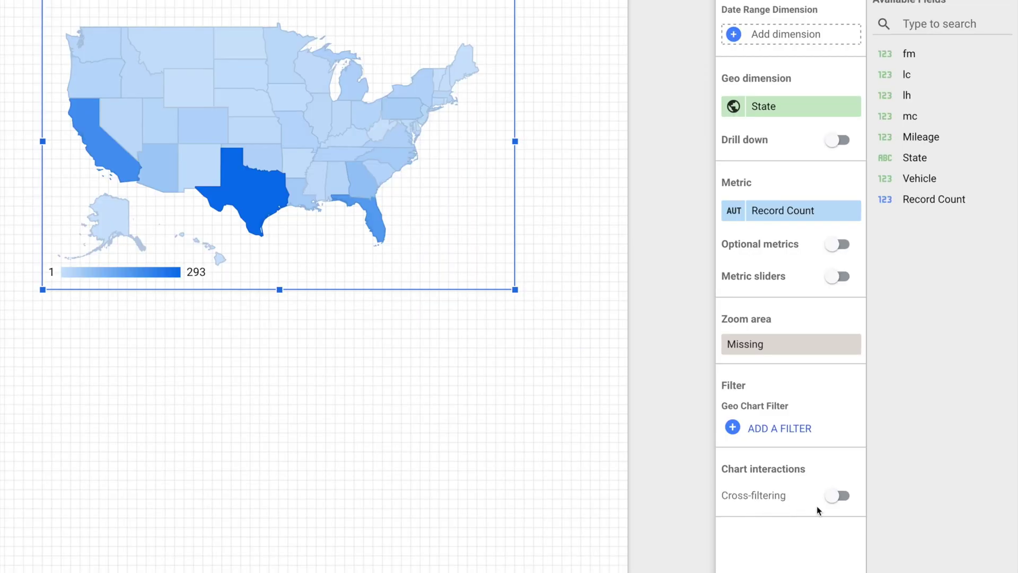
pyautogui.click(847, 498)
# Step: Test the map's cross-filter on the table with Texas and Florida, and clear the selection
pyautogui.moveTo(258, 204)
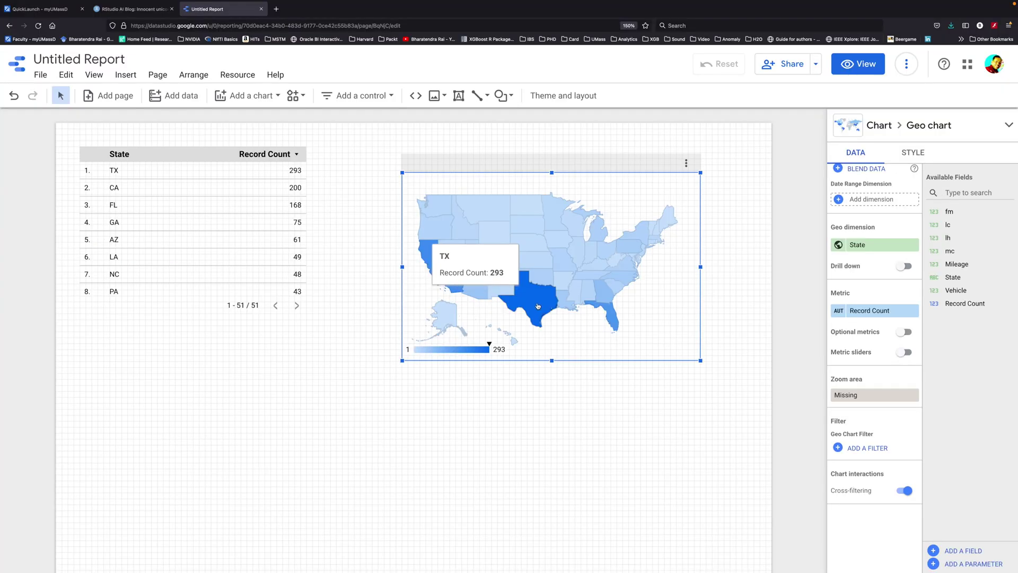
pyautogui.click(537, 306)
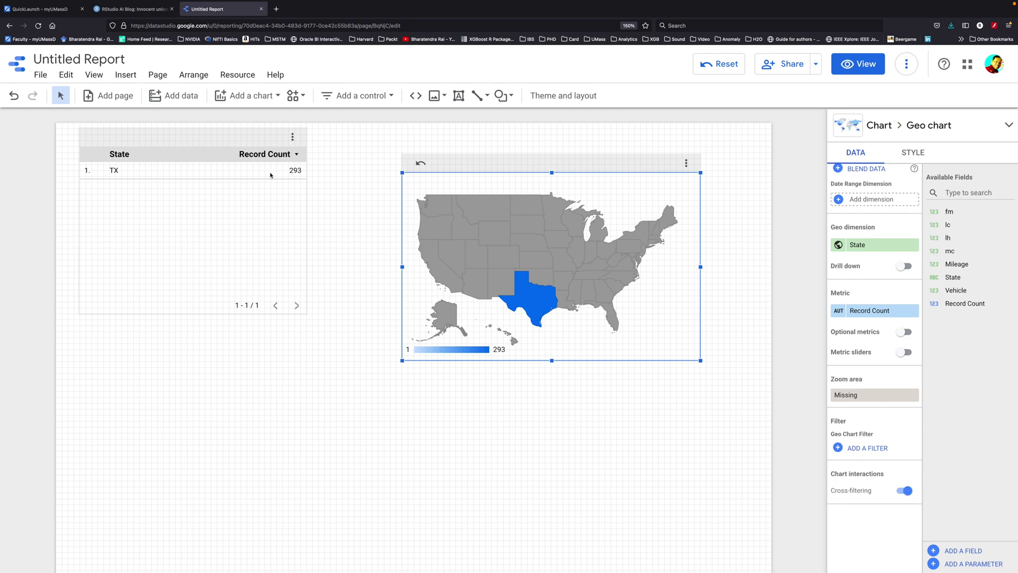
pyautogui.click(615, 322)
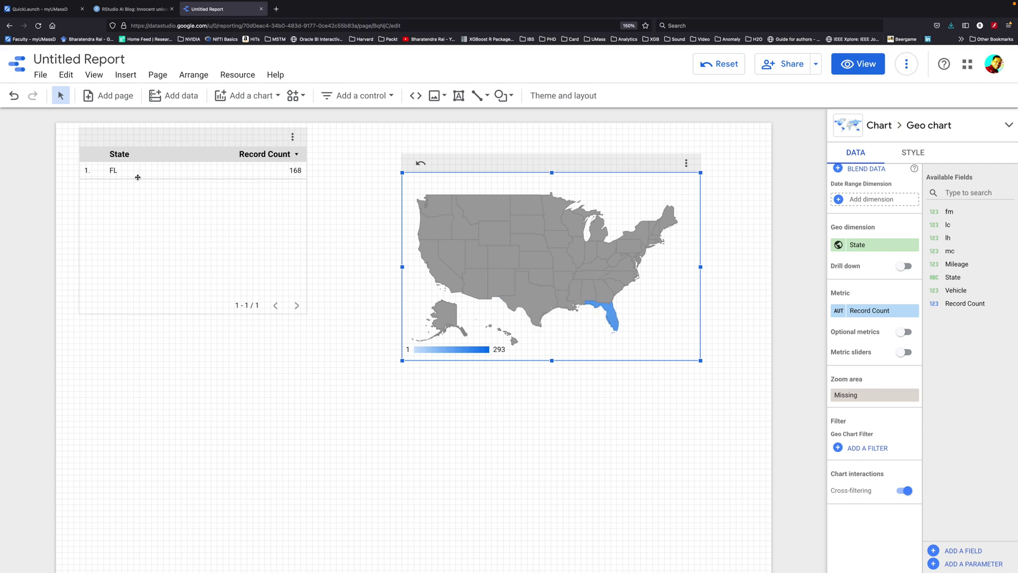
pyautogui.click(687, 340)
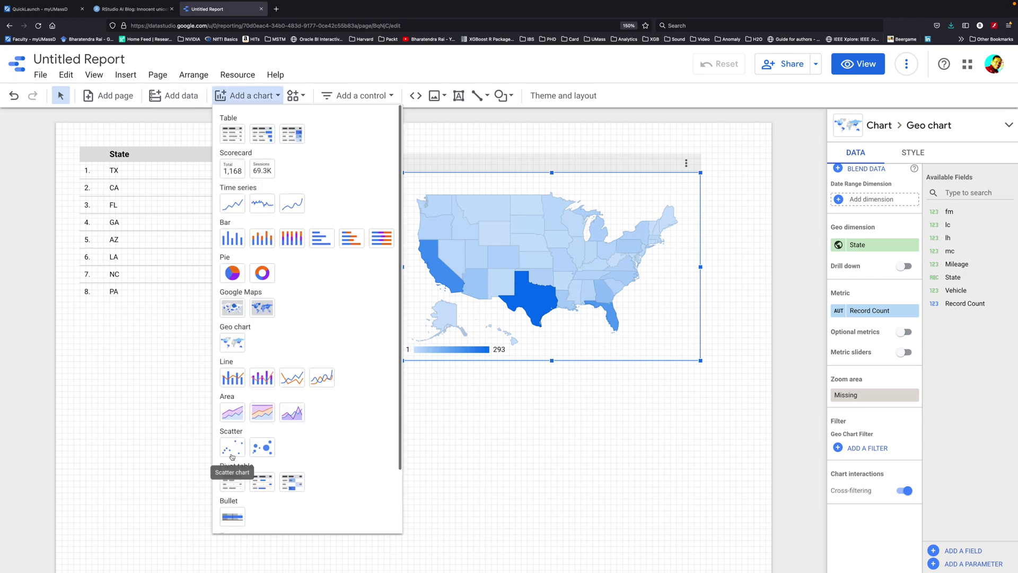
# Step: Insert a scatter chart below the State table with lh as Metric X and lc as Metric Y
pyautogui.click(231, 447)
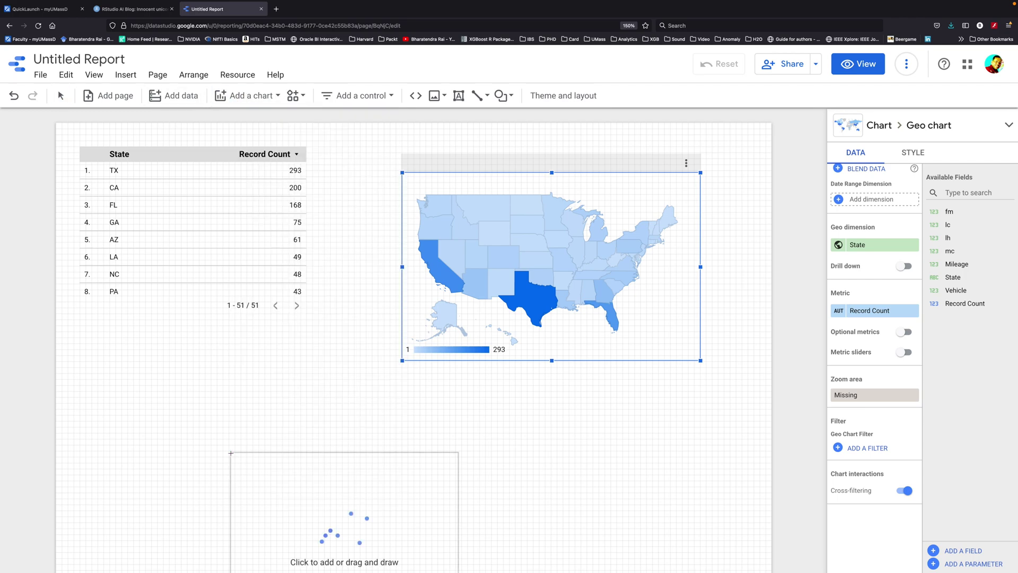
pyautogui.click(86, 376)
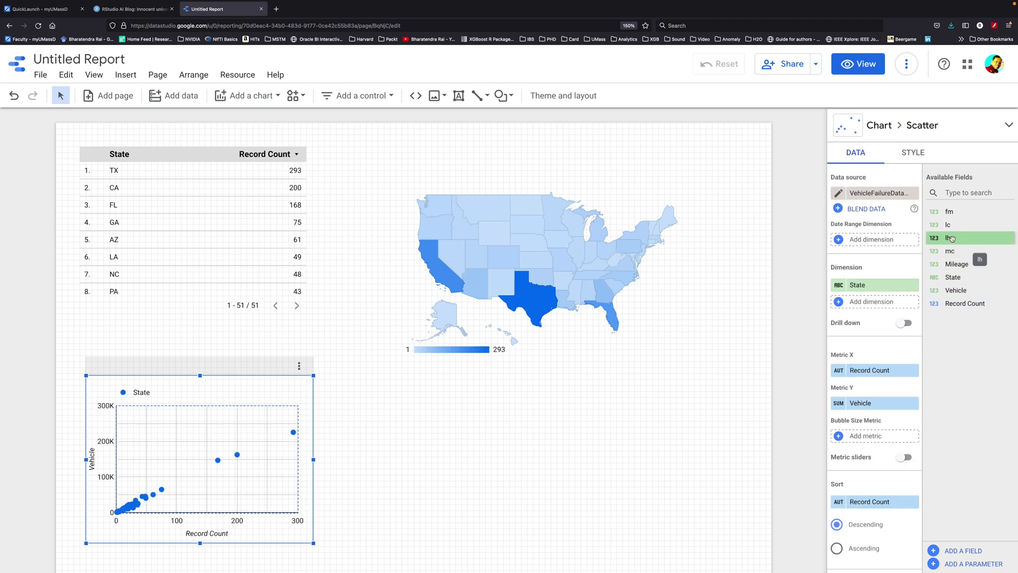
pyautogui.moveTo(955, 238); pyautogui.dragTo(875, 369)
pyautogui.moveTo(967, 228); pyautogui.dragTo(878, 404)
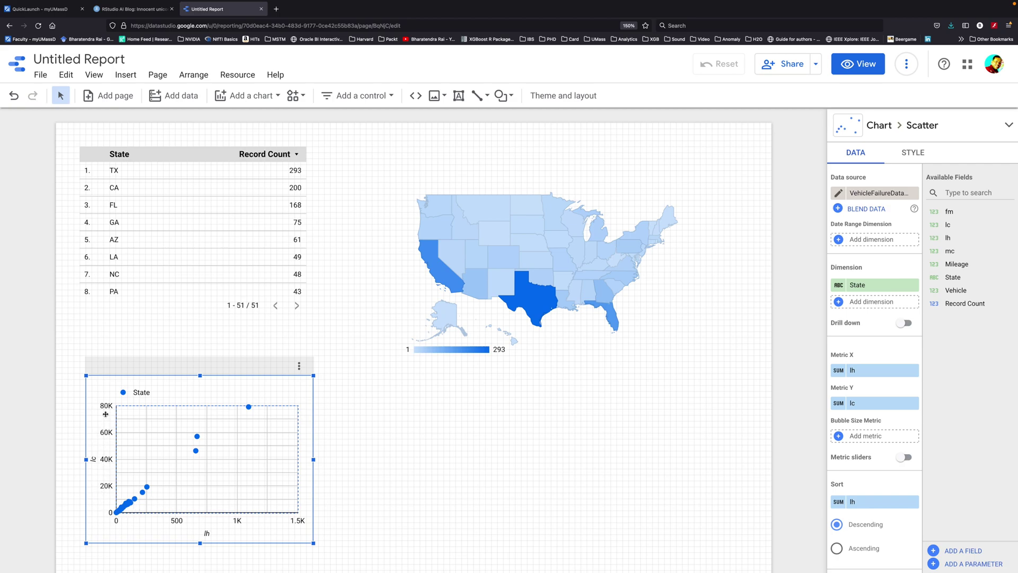
# Step: Set the aggregation of the scatter chart's Metric X, lh, to Average
pyautogui.moveTo(196, 451)
pyautogui.click(838, 371)
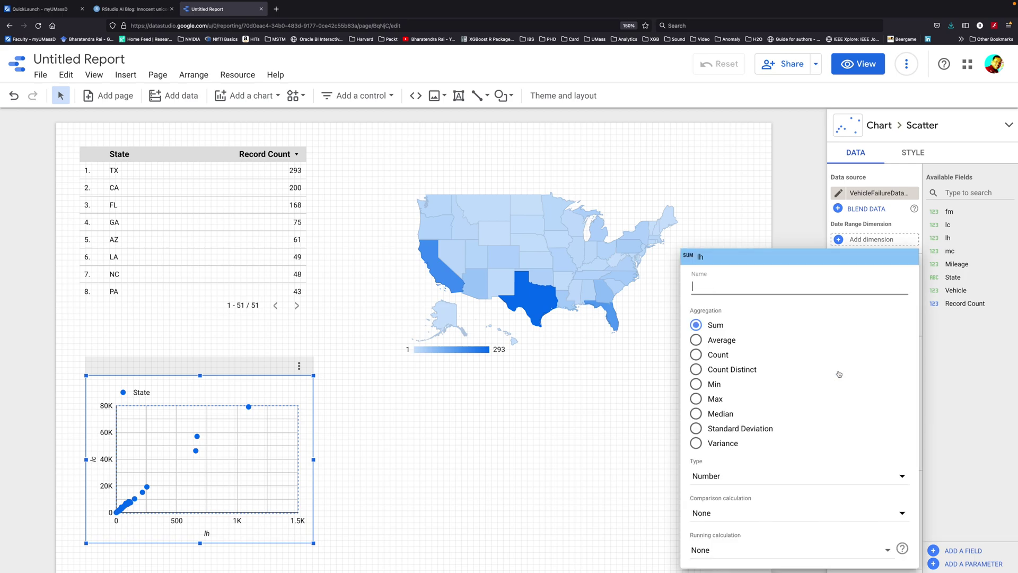
pyautogui.click(698, 341)
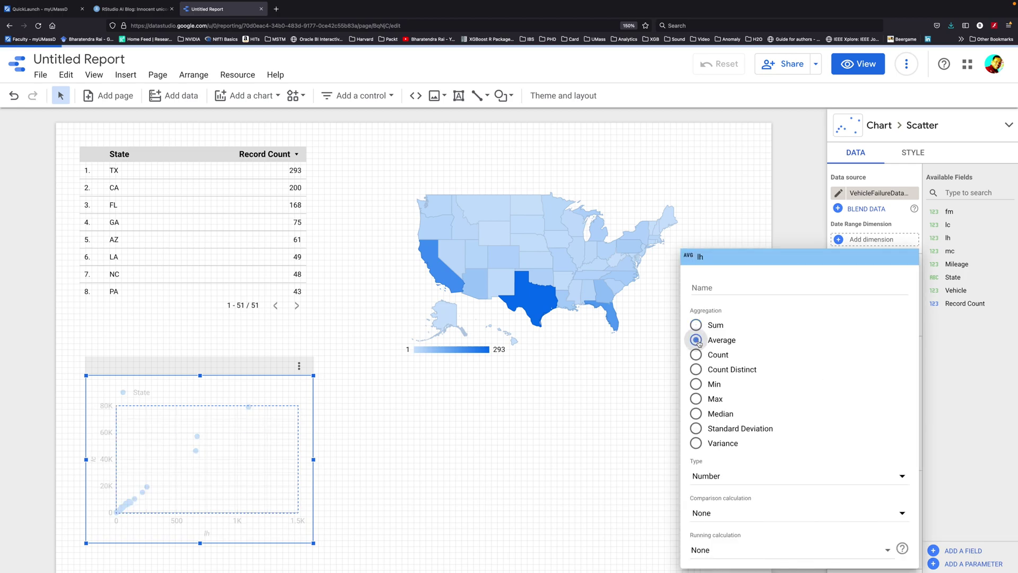
pyautogui.click(594, 496)
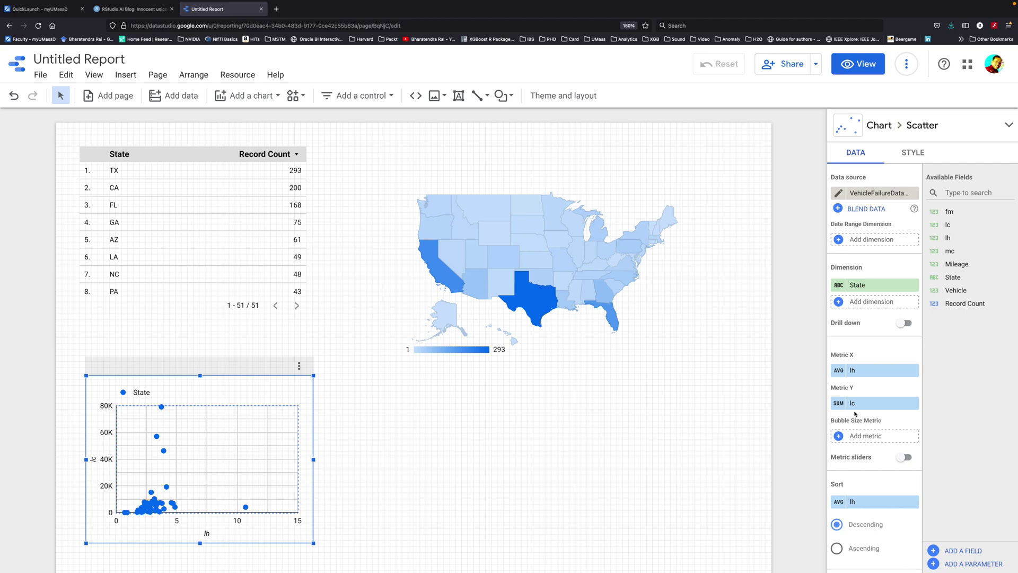
# Step: Set the aggregation of the scatter chart's Metric Y, lc, to Average
pyautogui.click(838, 403)
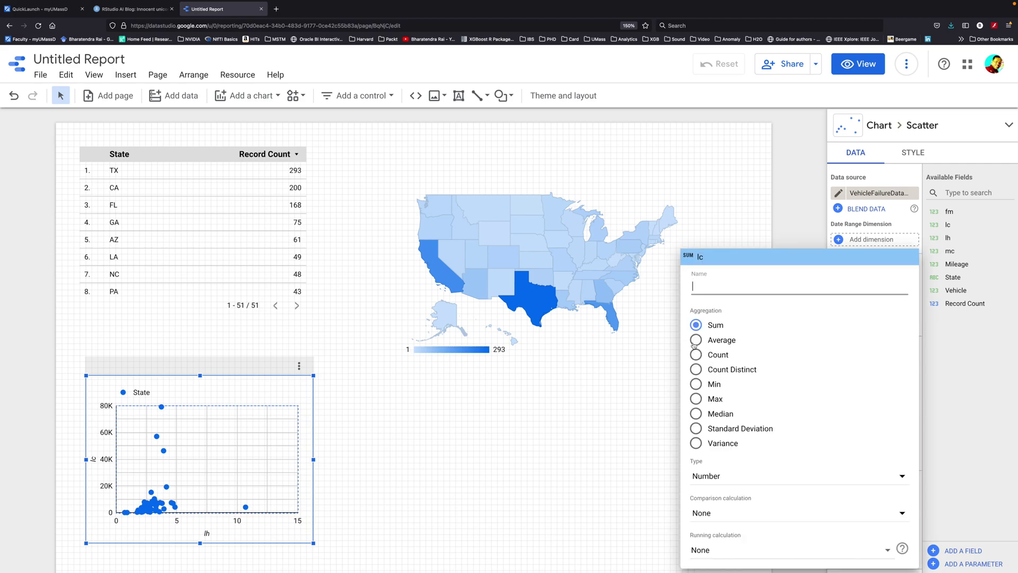
pyautogui.click(697, 337)
pyautogui.click(531, 403)
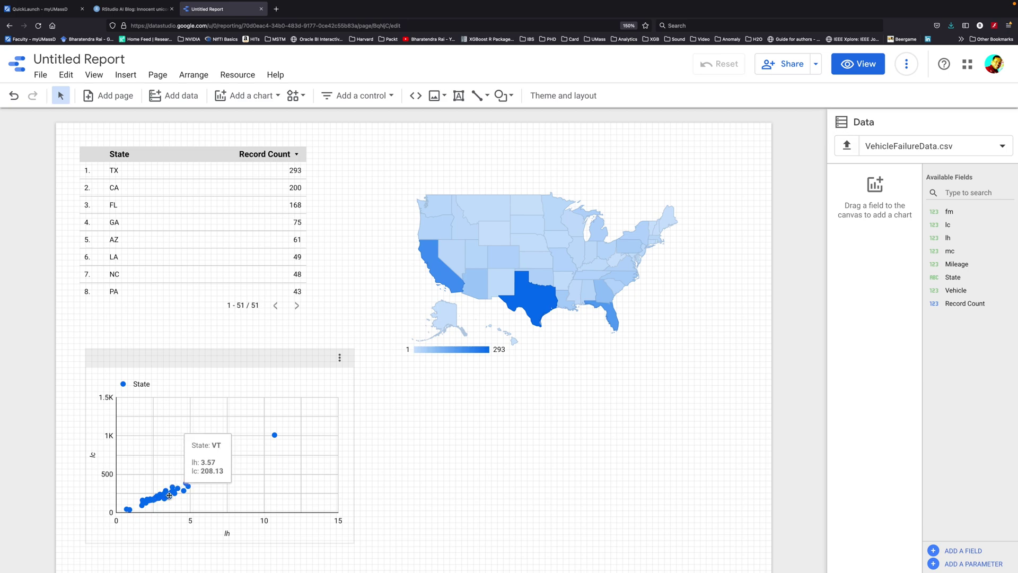
# Step: Insert the Gauge community visualization by Google below the US map
pyautogui.click(296, 97)
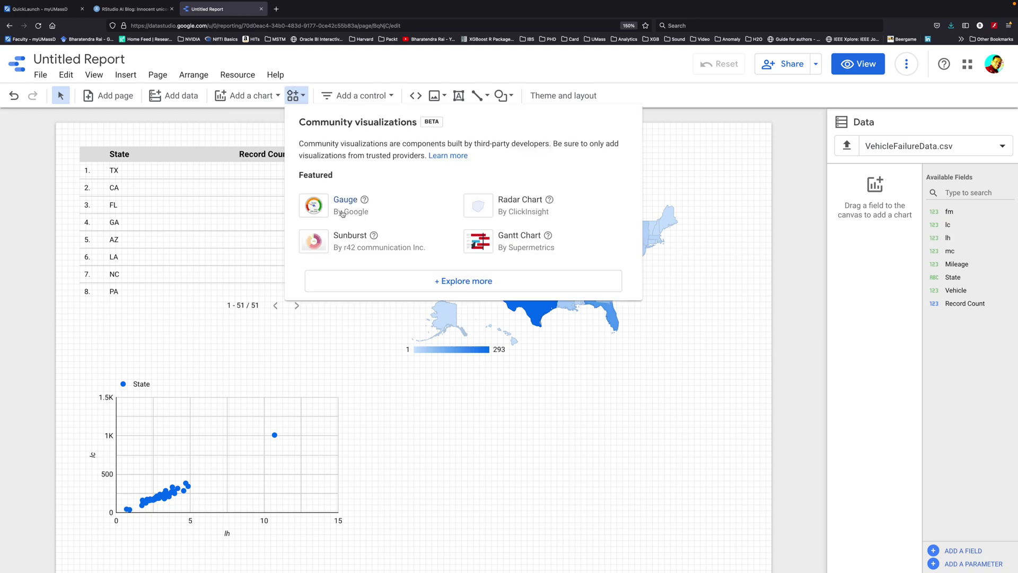
pyautogui.click(325, 210)
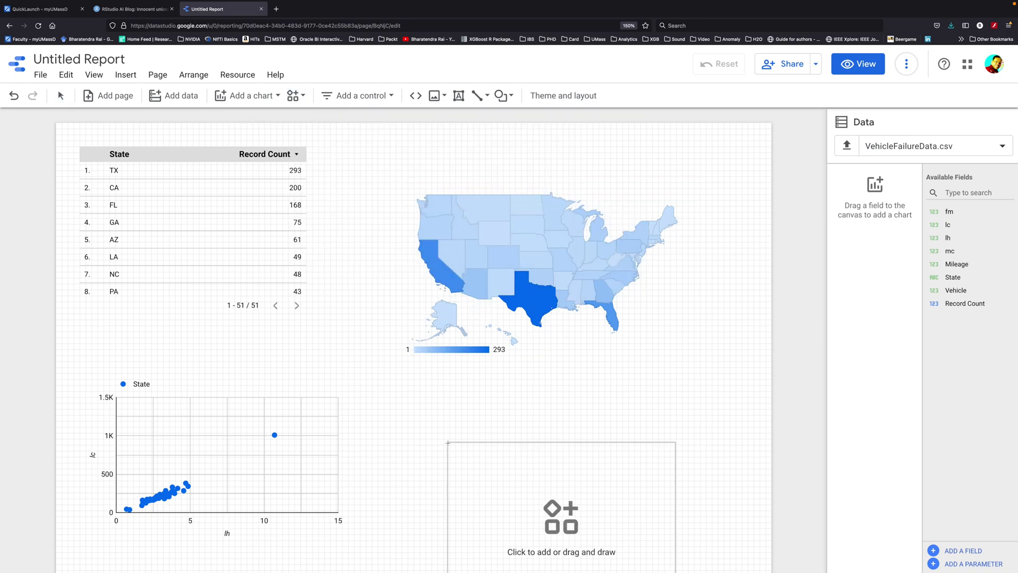
pyautogui.click(463, 477)
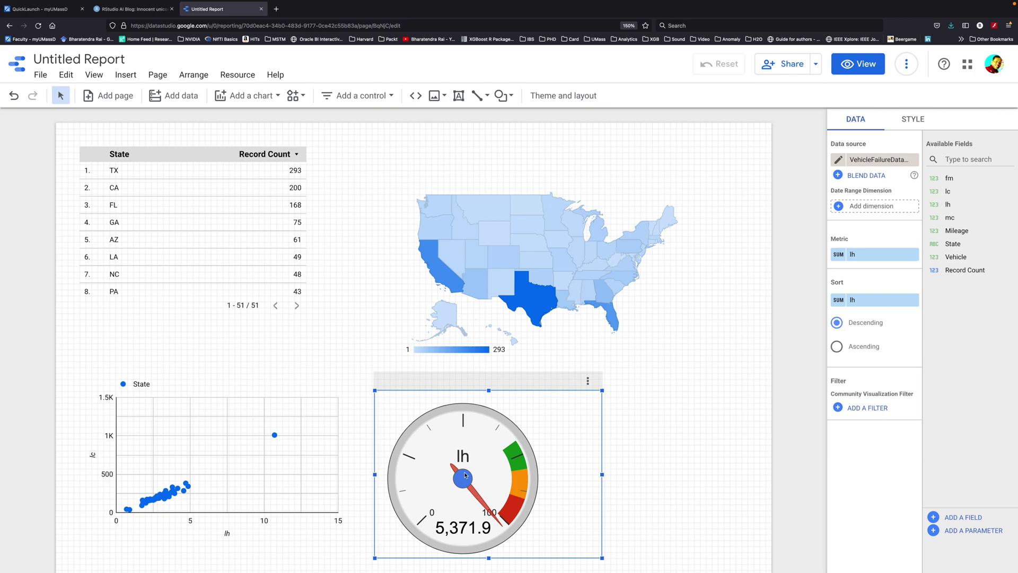
# Step: Replace the gauge's metric with lc and set its aggregation to Average
pyautogui.moveTo(965, 195); pyautogui.dragTo(876, 257)
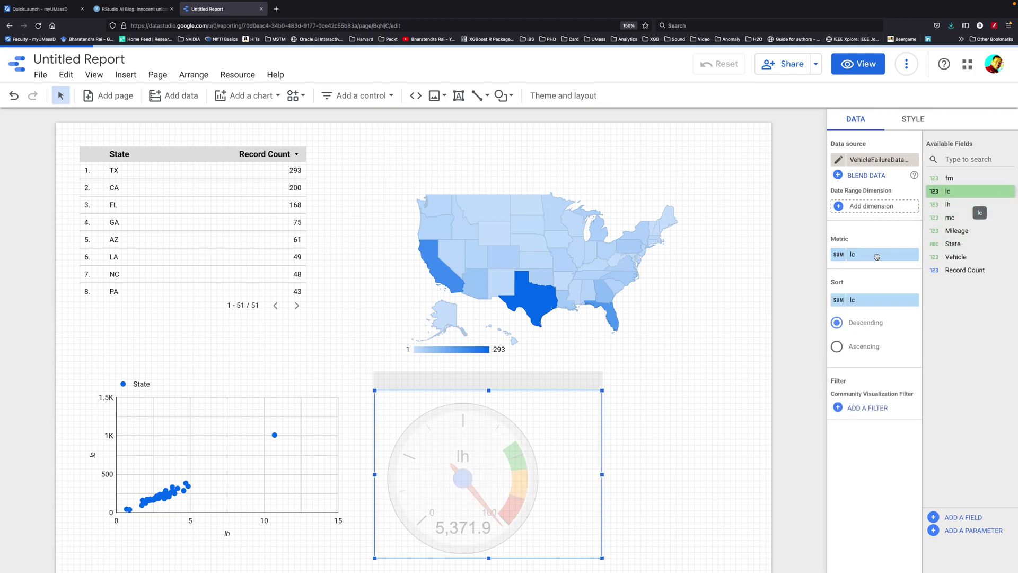
pyautogui.click(837, 257)
pyautogui.click(696, 338)
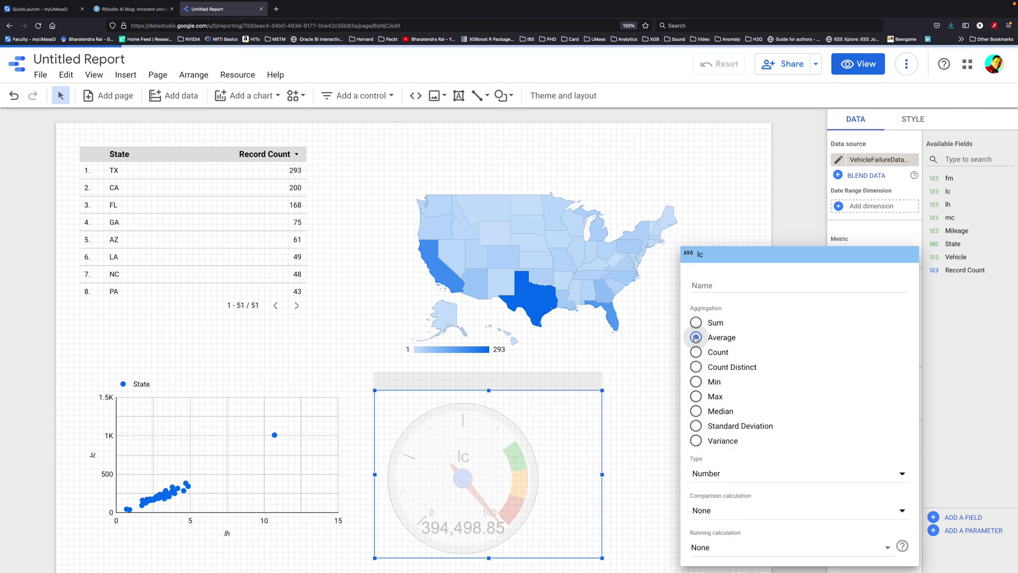
pyautogui.click(948, 358)
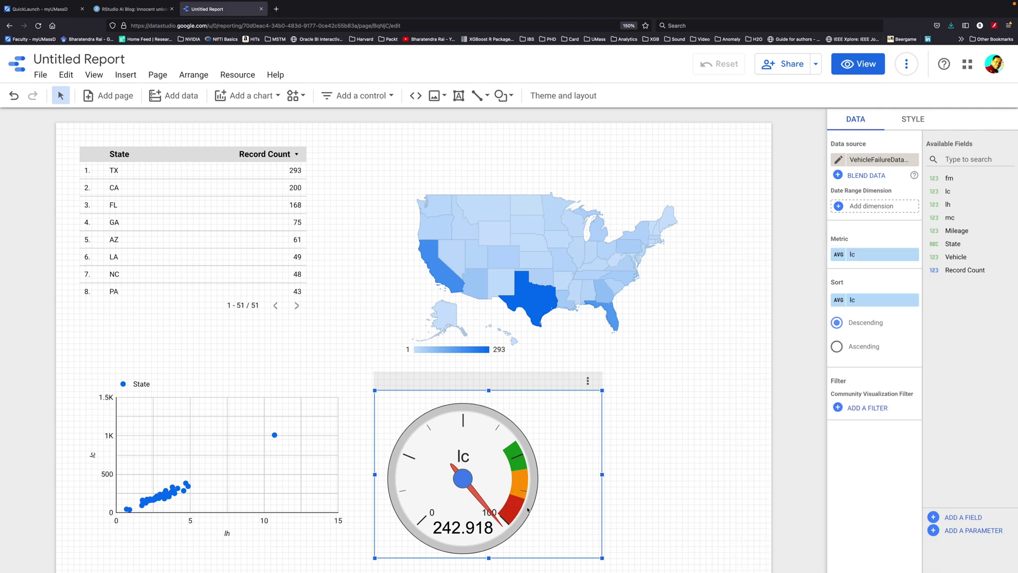
# Step: Check the lc values of points in the scatter chart and set the maximum gauge value to 350
pyautogui.click(919, 118)
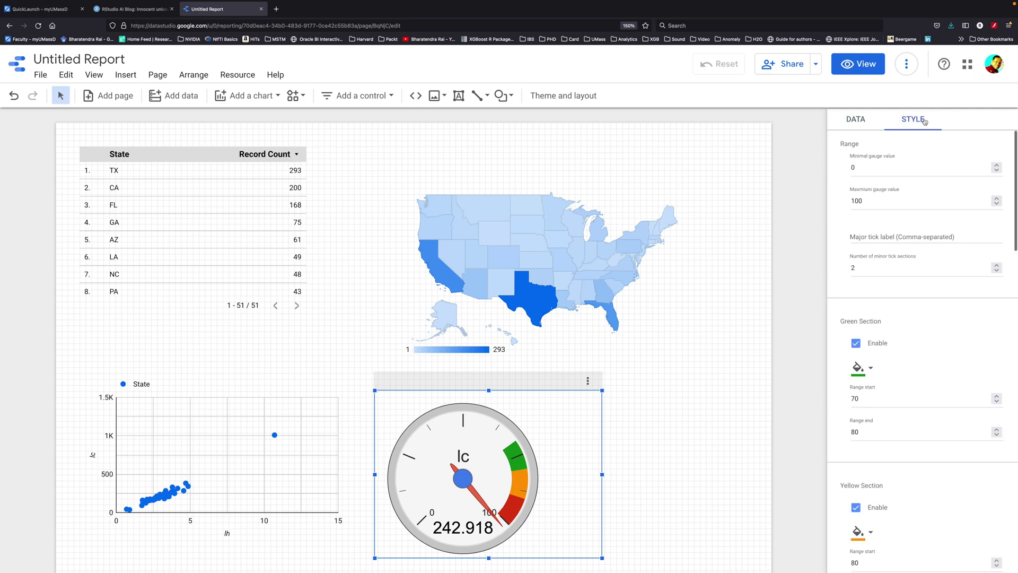
pyautogui.moveTo(275, 436)
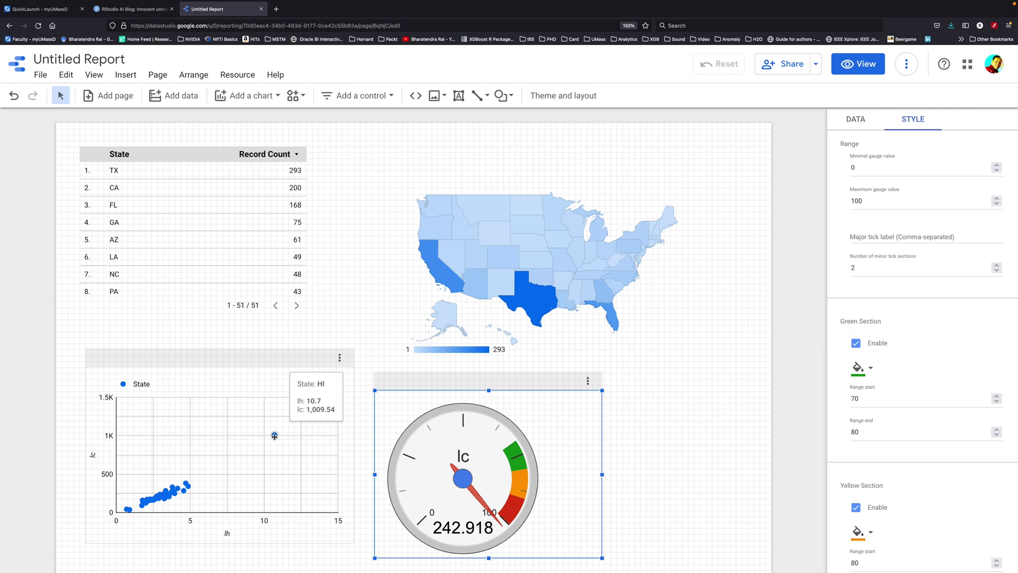
pyautogui.moveTo(191, 489)
pyautogui.click(879, 197)
pyautogui.moveTo(878, 201); pyautogui.dragTo(841, 200)
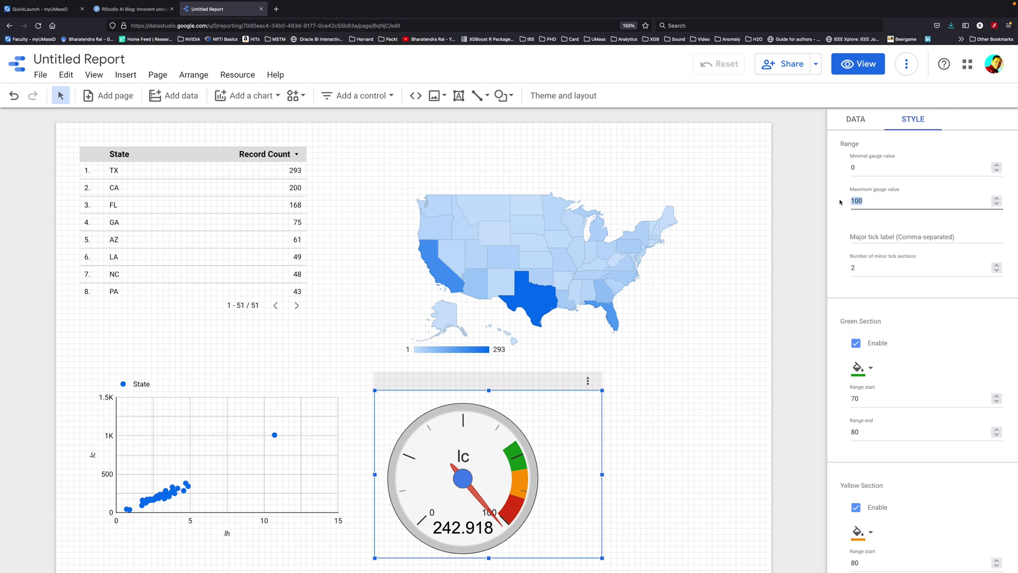
pyautogui.write('350')
# Step: Set the gauge's green section to range from 0 to 200
pyautogui.scroll(-2, 849, 318)
pyautogui.moveTo(861, 329); pyautogui.dragTo(850, 328)
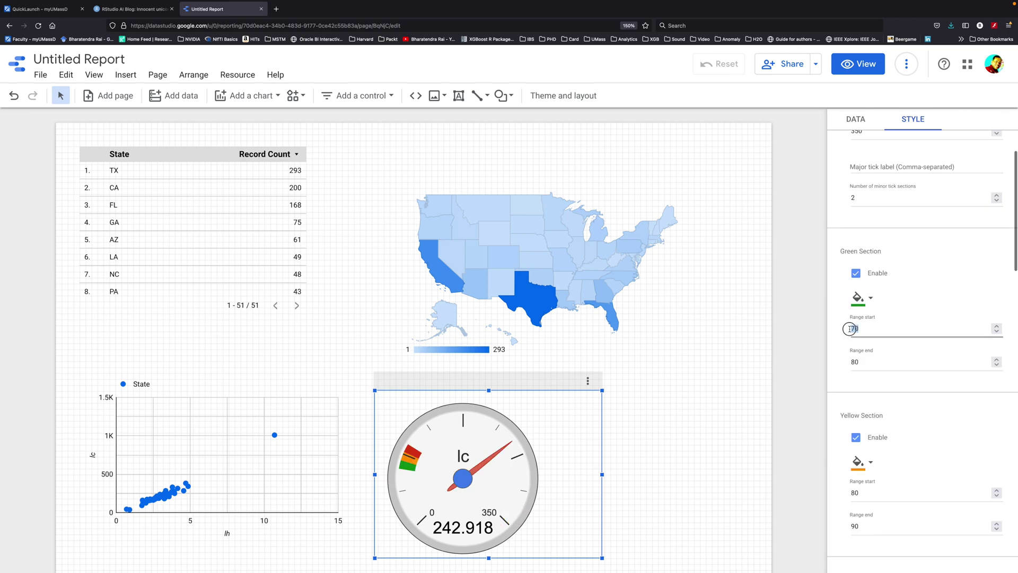
pyautogui.write('0')
pyautogui.press('Tab')
pyautogui.write('200')
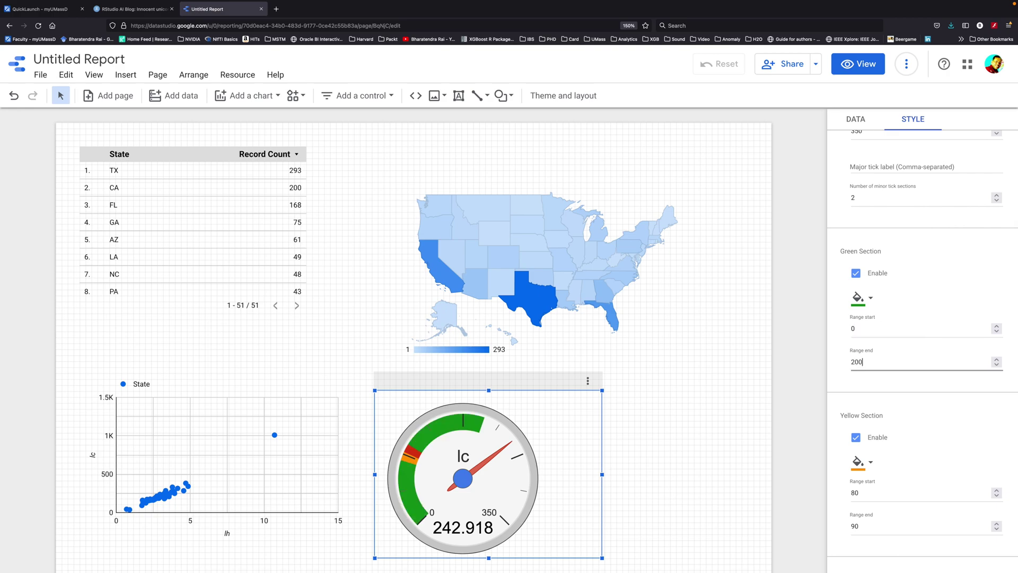
# Step: Set the gauge's yellow section to range from 200 to 300
pyautogui.press('Tab')
pyautogui.press('Tab')
pyautogui.press('Tab')
pyautogui.write('200')
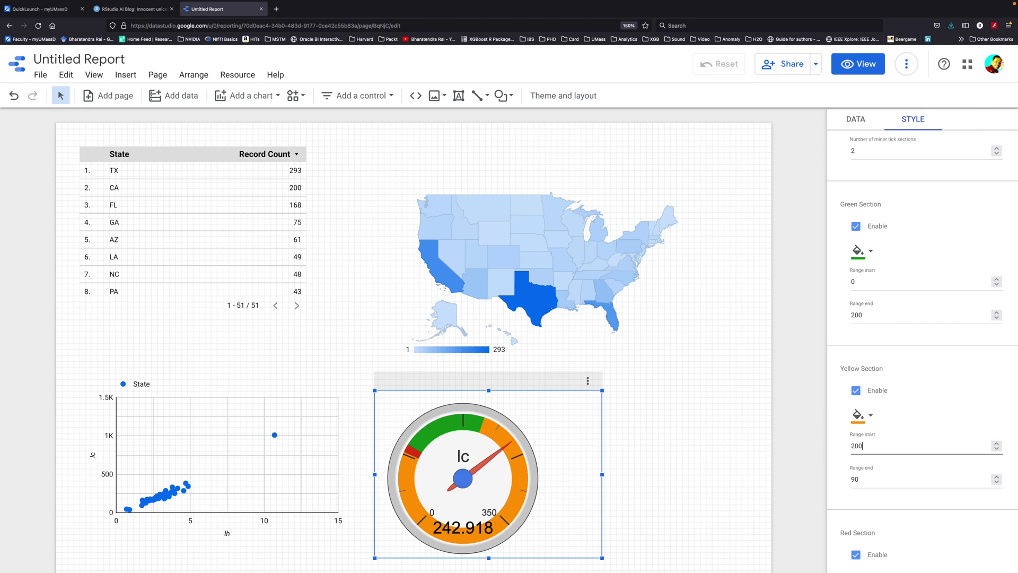
pyautogui.press('Tab')
pyautogui.write('300')
# Step: Set the gauge's red section to range from 300 to 350
pyautogui.press('Tab')
pyautogui.press('Tab')
pyautogui.press('Tab')
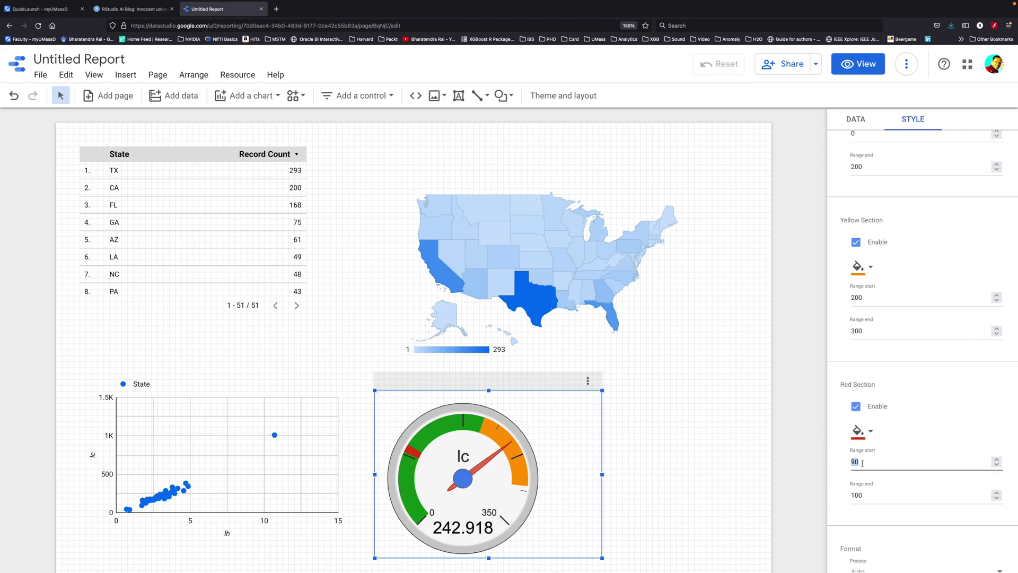
pyautogui.write('300')
pyautogui.press('Tab')
pyautogui.write('350')
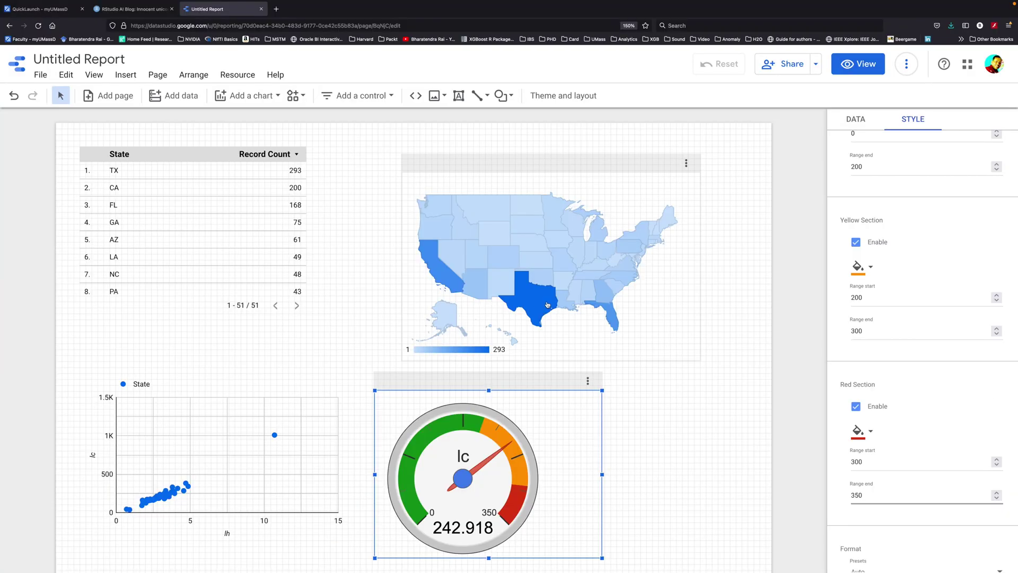
# Step: Test the map's cross-filter on the gauge and the other charts with Texas, Massachusetts and Hawaii
pyautogui.moveTo(294, 167)
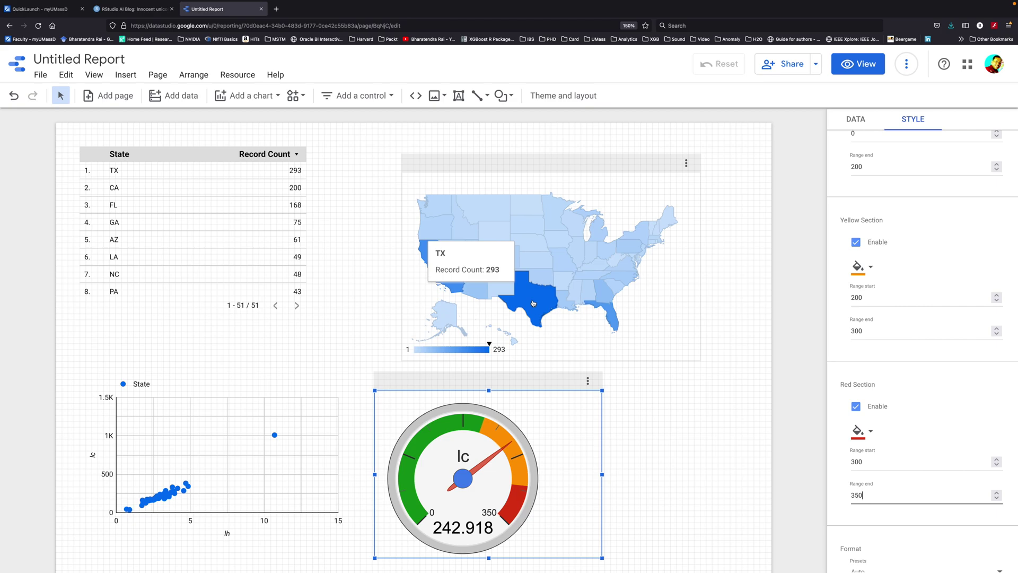
pyautogui.click(533, 303)
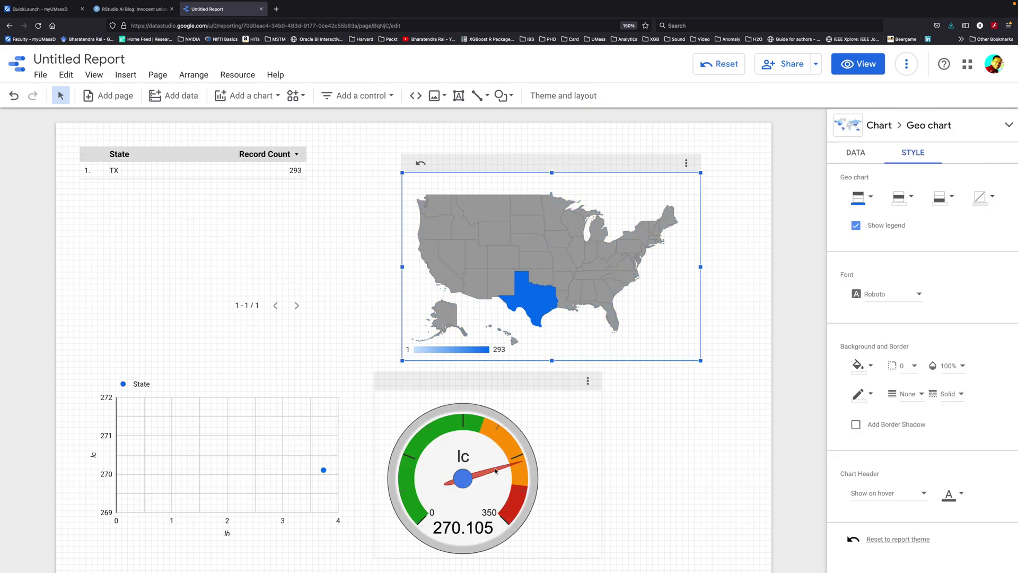
pyautogui.click(656, 240)
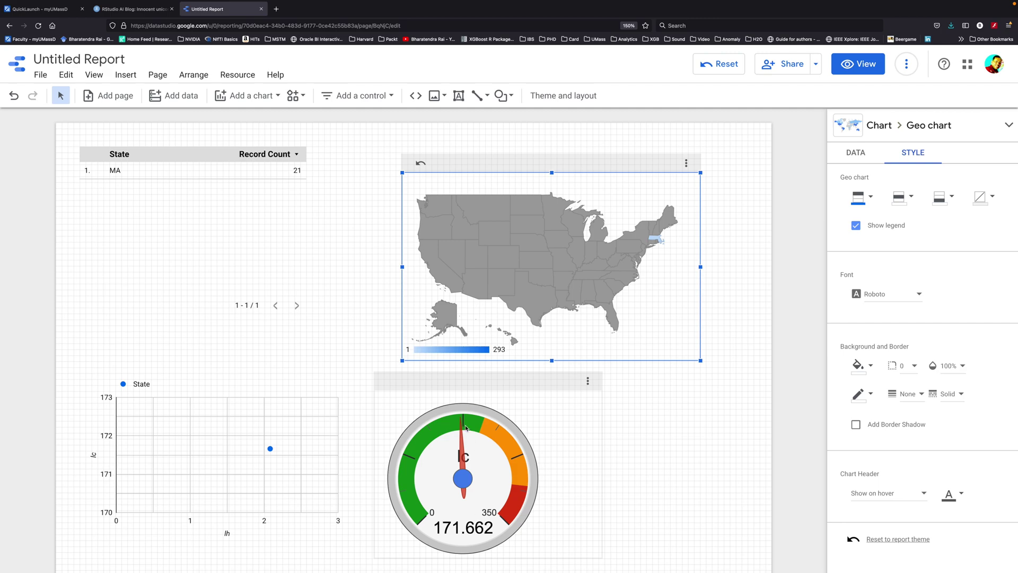
pyautogui.moveTo(516, 345)
pyautogui.click(516, 345)
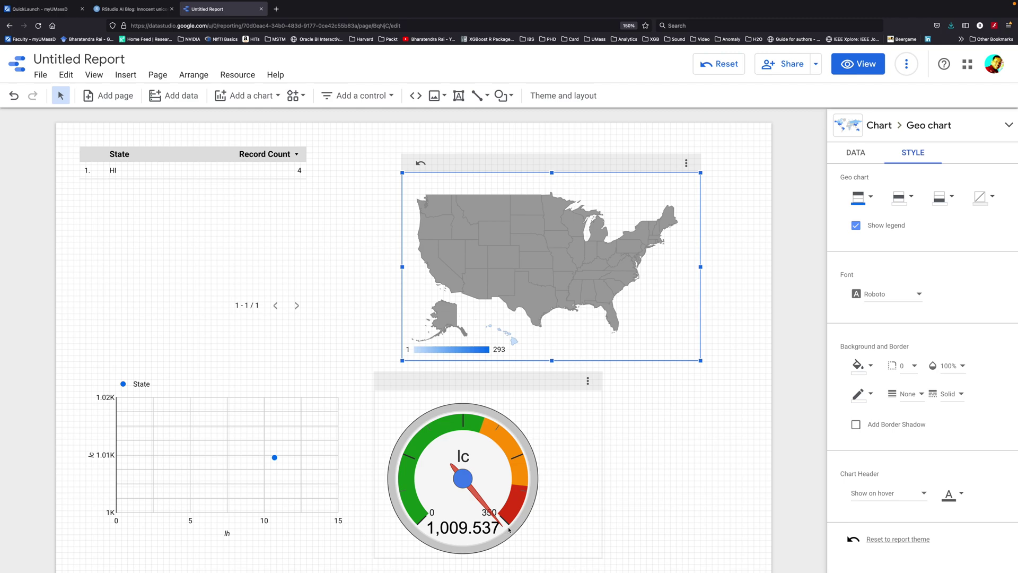
# Step: Insert a pie chart of the states beside the gauge, below the US map
pyautogui.click(247, 96)
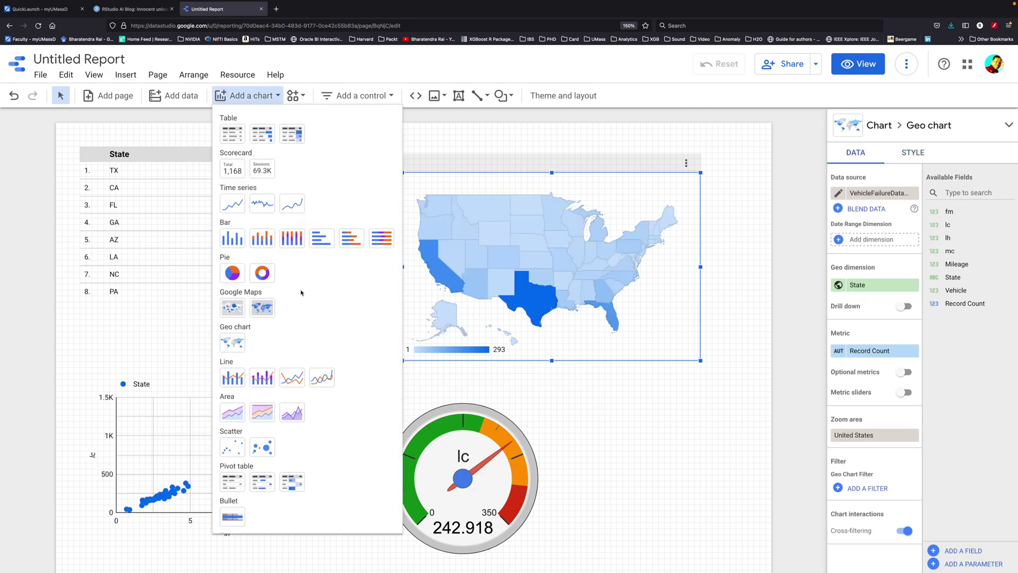
pyautogui.click(232, 274)
pyautogui.click(549, 374)
# Step: Add mc as a second metric to the State table and set its aggregation to Average
pyautogui.click(243, 260)
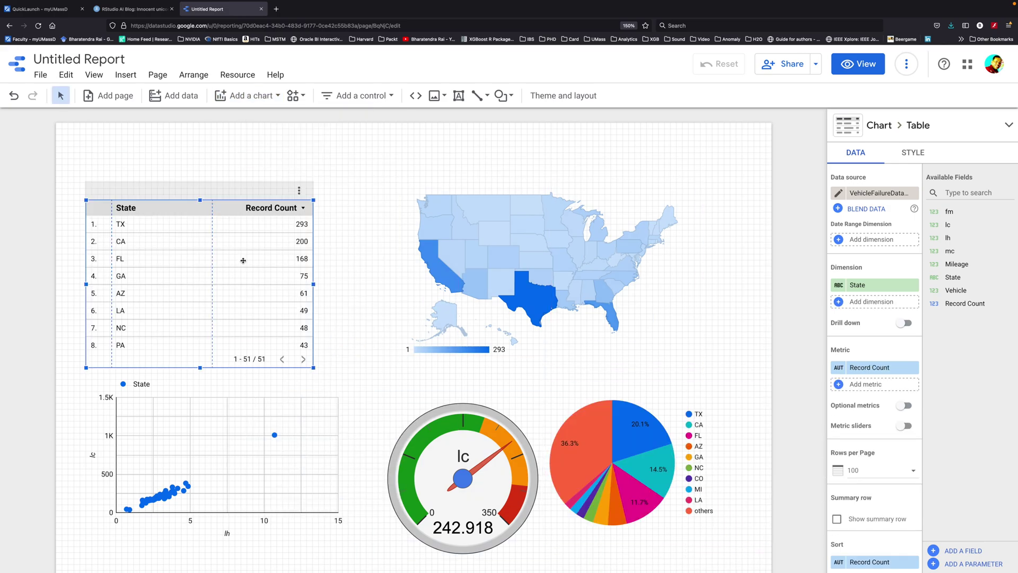
pyautogui.scroll(-2, 875, 371)
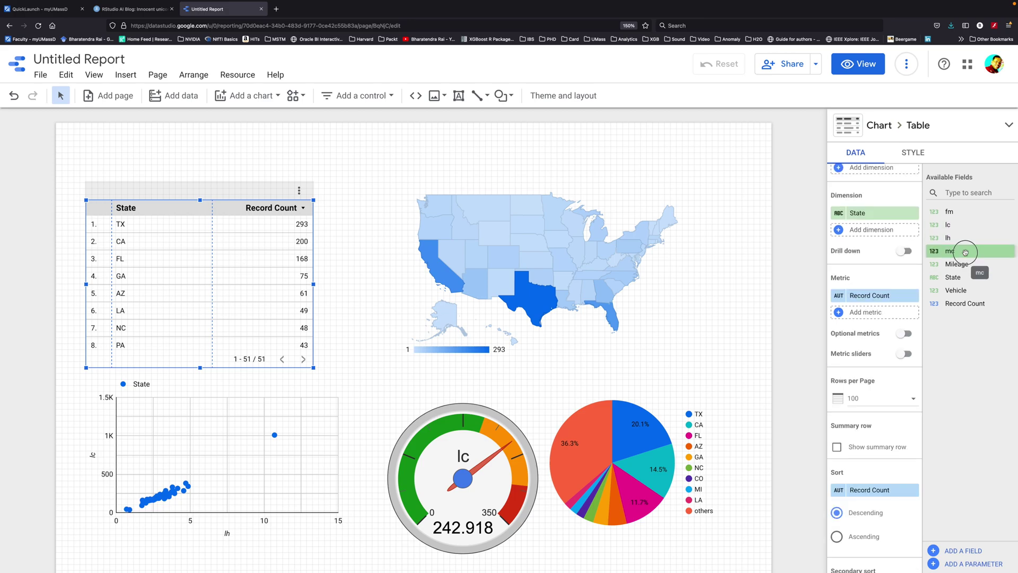
pyautogui.moveTo(965, 252); pyautogui.dragTo(866, 314)
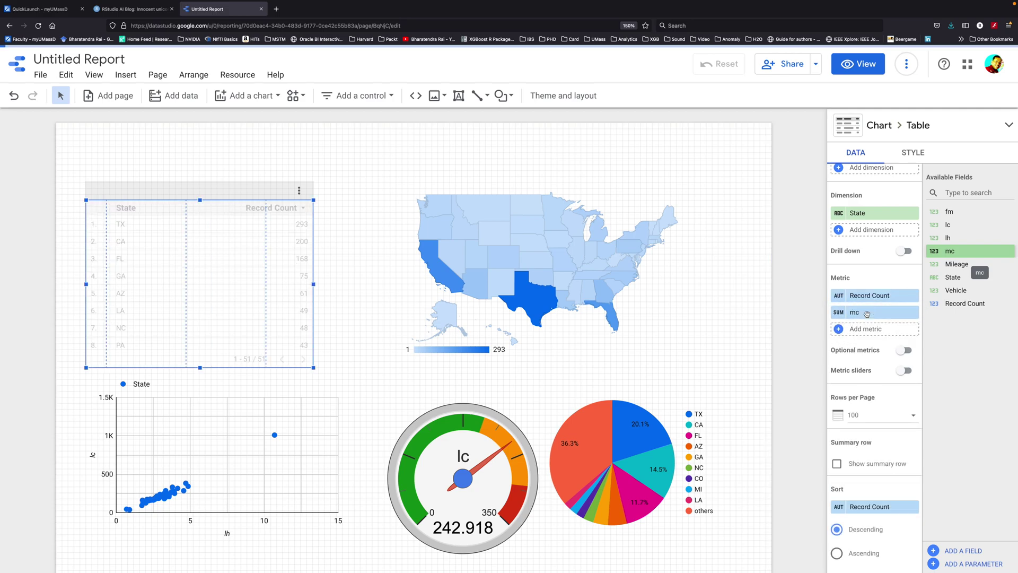
pyautogui.click(837, 313)
pyautogui.click(696, 340)
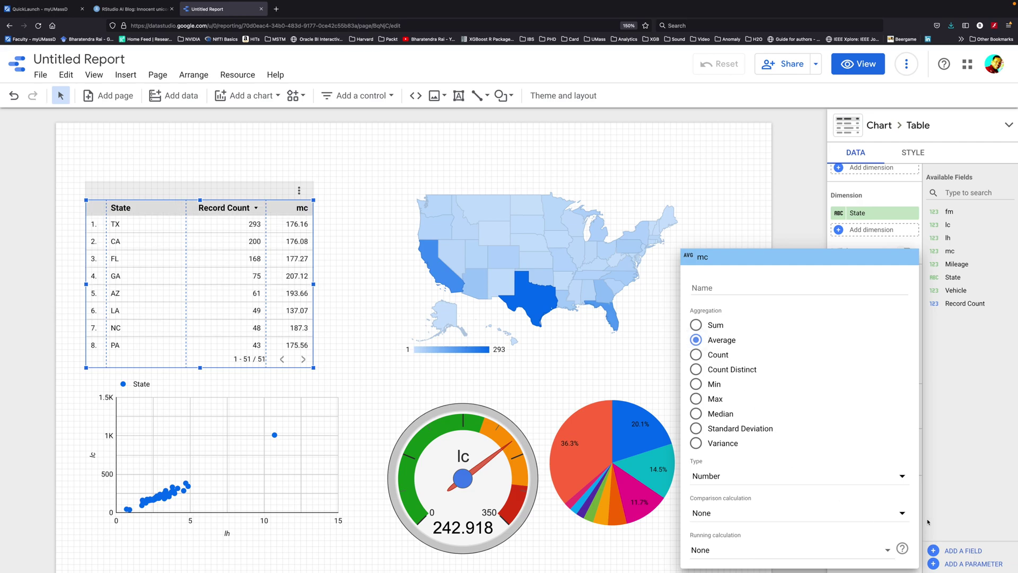
pyautogui.click(953, 501)
pyautogui.click(424, 159)
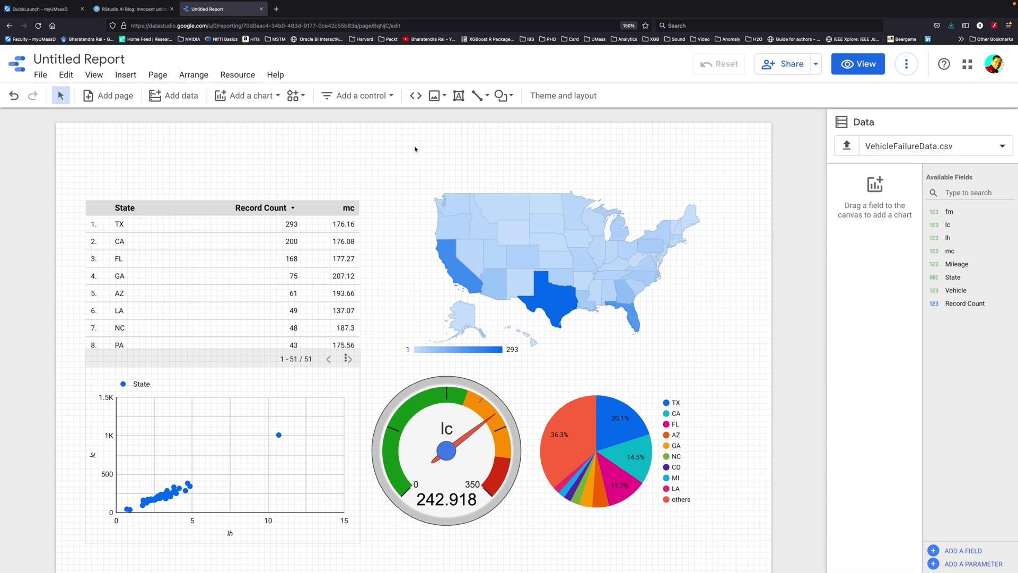
# Step: Insert a text box above the State table with the title "Vehicle Failure Analysis"
pyautogui.click(459, 95)
pyautogui.click(84, 143)
pyautogui.write('Vehicle Failure Analysis')
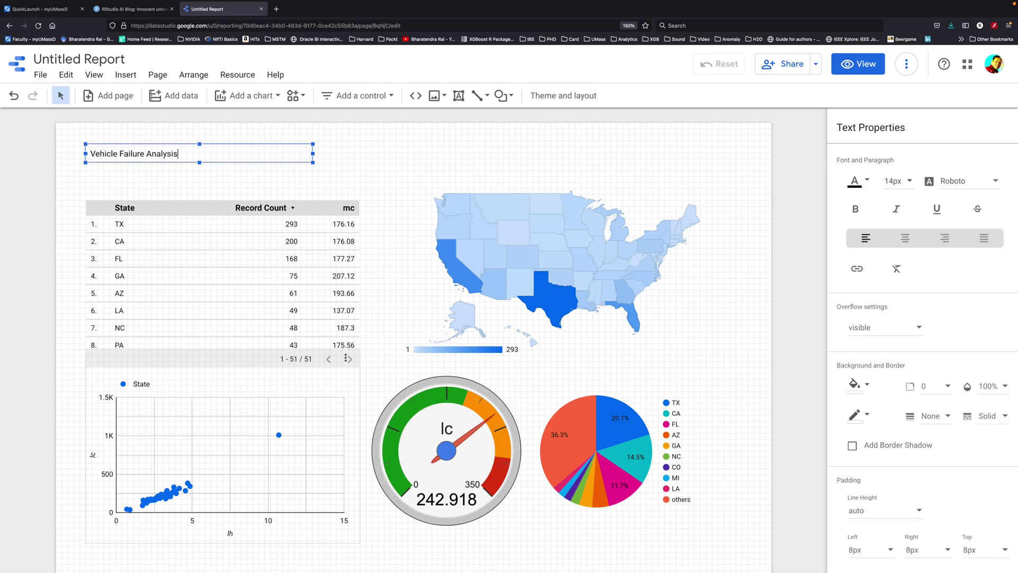
# Step: Give the title box a dark blue background and a light yellow border with a weight of 4
pyautogui.click(854, 181)
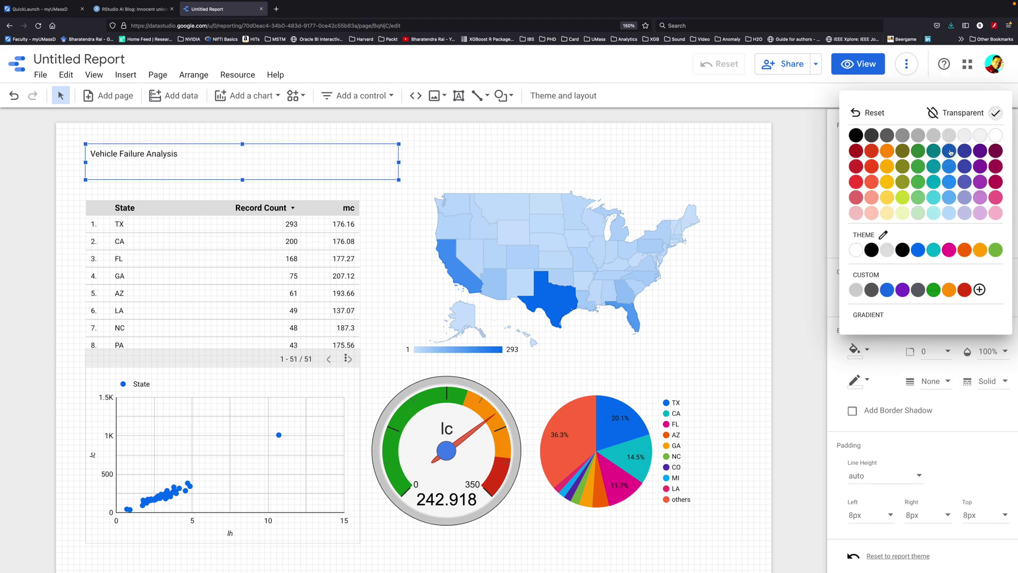
pyautogui.click(950, 152)
pyautogui.click(855, 380)
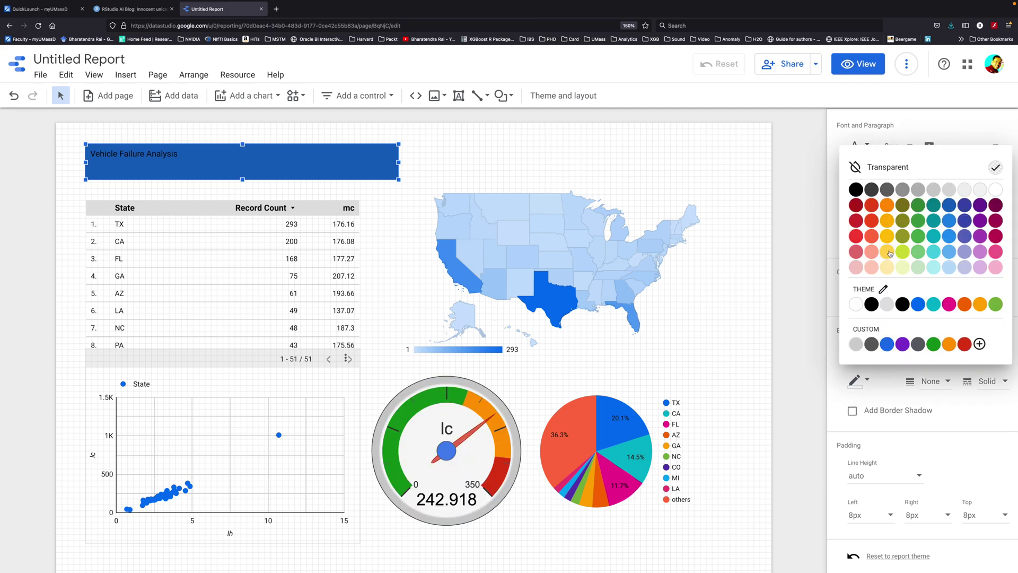
pyautogui.click(887, 252)
pyautogui.click(947, 382)
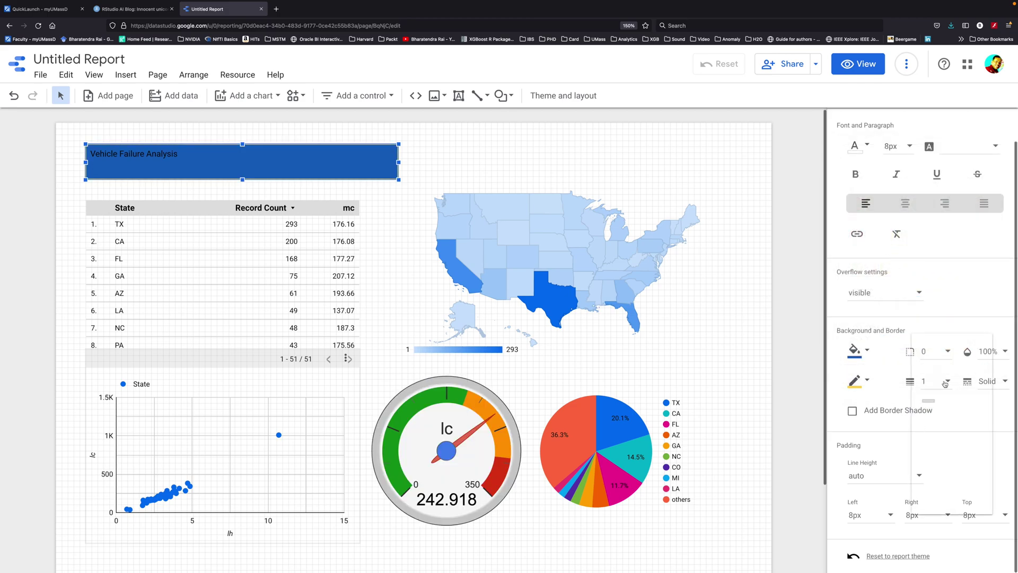
pyautogui.click(933, 467)
# Step: Set the title's font size to 44px and its text color to light yellow
pyautogui.click(896, 180)
pyautogui.click(893, 180)
pyautogui.click(896, 180)
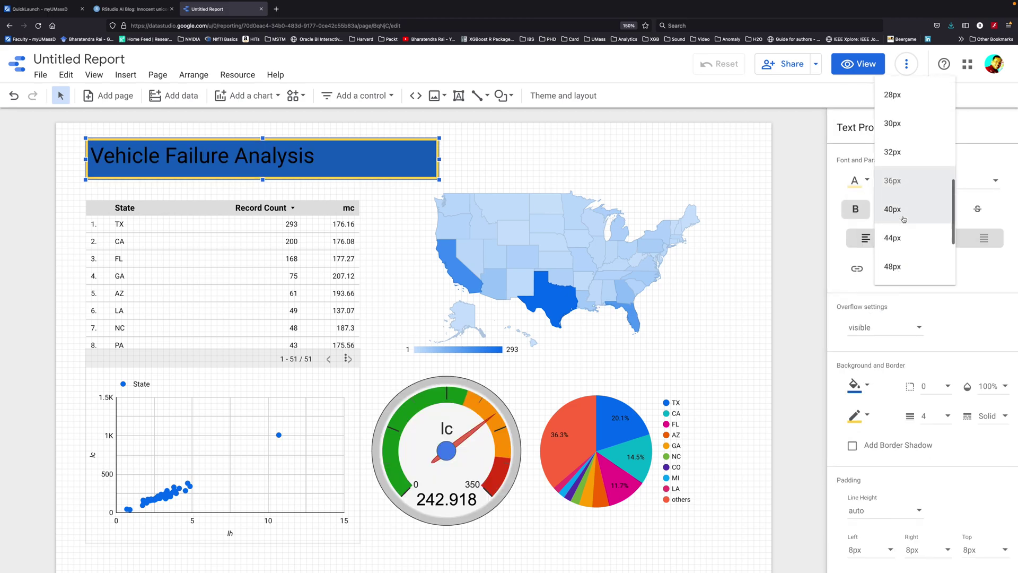
pyautogui.click(900, 237)
pyautogui.click(855, 181)
pyautogui.click(918, 305)
# Step: Insert a scorecard beside the title, above the US map
pyautogui.click(249, 95)
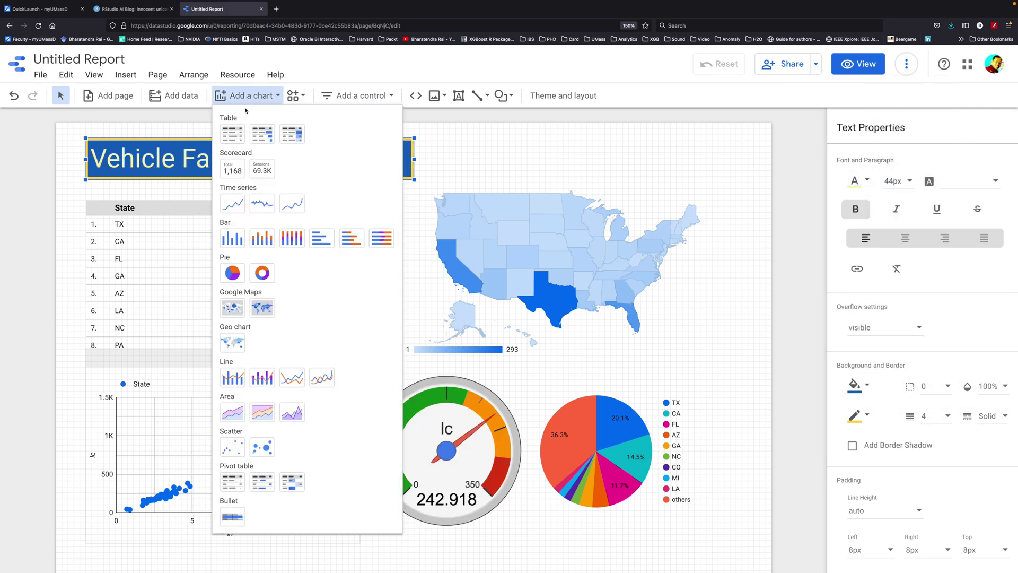
pyautogui.click(232, 169)
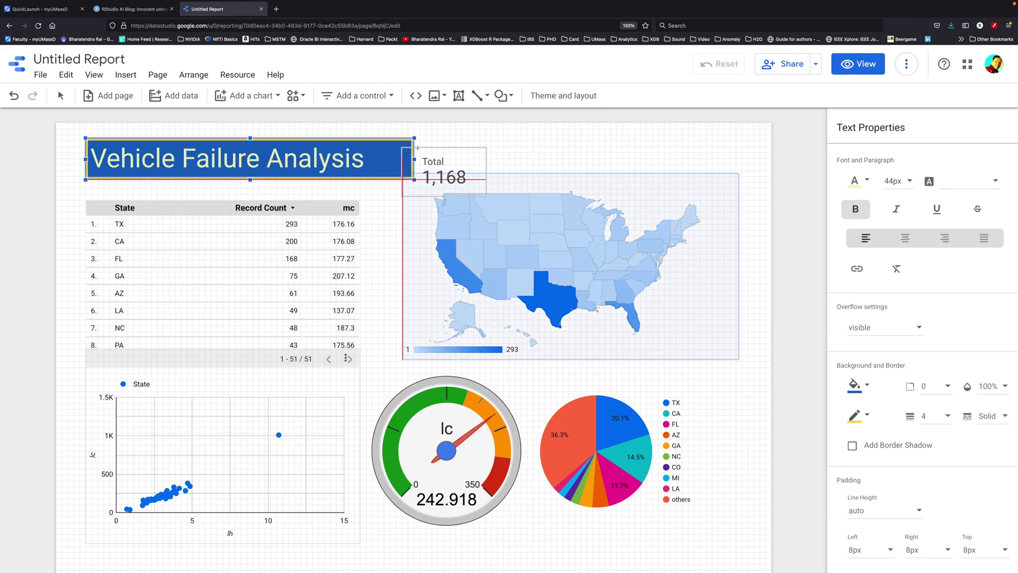
pyautogui.click(436, 136)
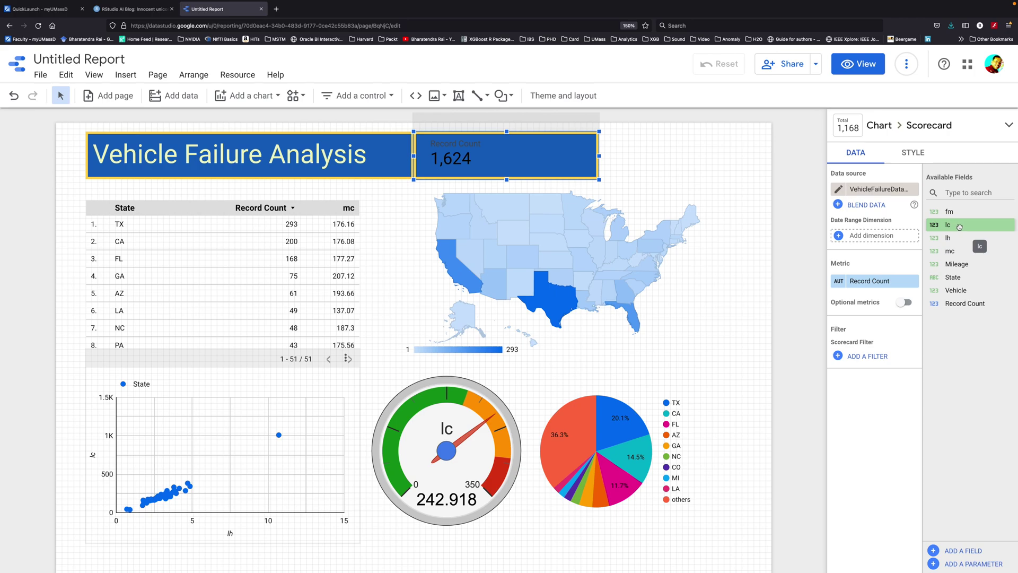
# Step: Replace the scorecard's Record Count metric with lc and set its aggregation to Average
pyautogui.moveTo(959, 227); pyautogui.dragTo(881, 284)
pyautogui.click(840, 283)
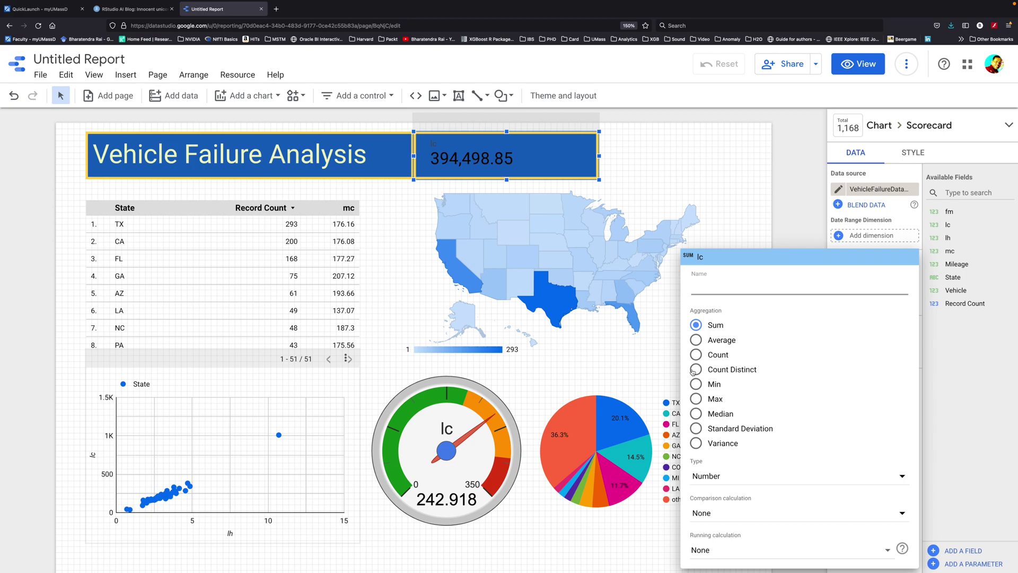
pyautogui.click(695, 339)
# Step: Insert a second scorecard beside the lc scorecard, with mc as its metric and Average as the aggregation
pyautogui.click(247, 95)
pyautogui.click(233, 194)
pyautogui.click(599, 133)
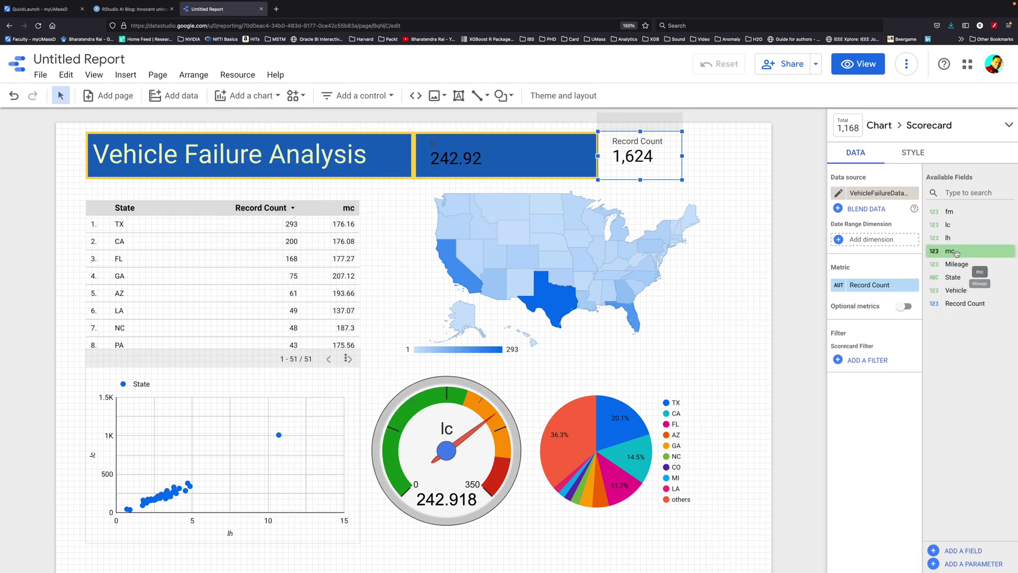
pyautogui.moveTo(957, 253); pyautogui.dragTo(881, 285)
pyautogui.click(839, 285)
pyautogui.click(695, 339)
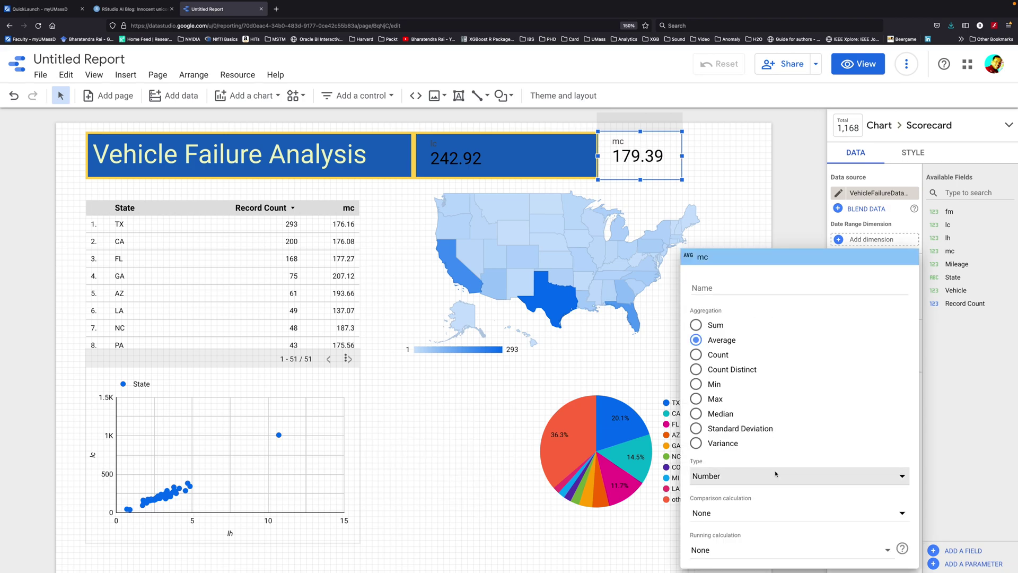
# Step: Set the mc scorecard's number type to the currency USD - US Dollar ($)
pyautogui.click(776, 474)
pyautogui.moveTo(769, 506)
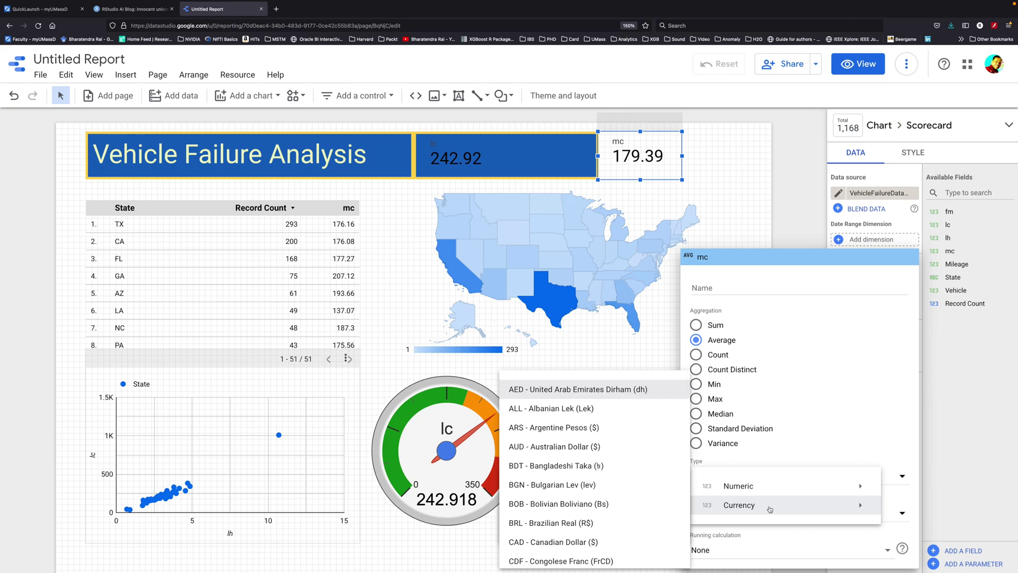
pyautogui.scroll(-14, 605, 481)
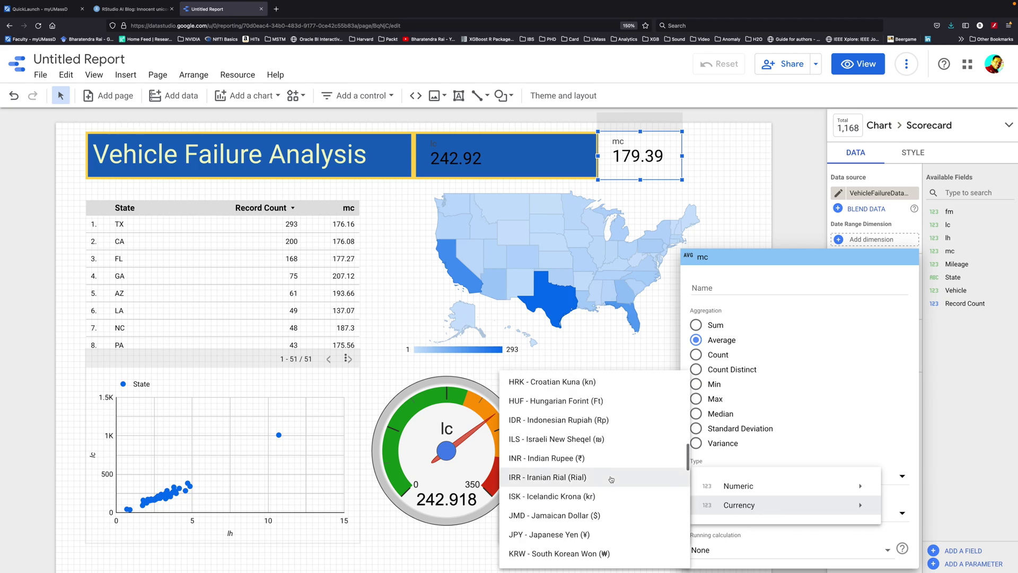
pyautogui.scroll(-5, 611, 479)
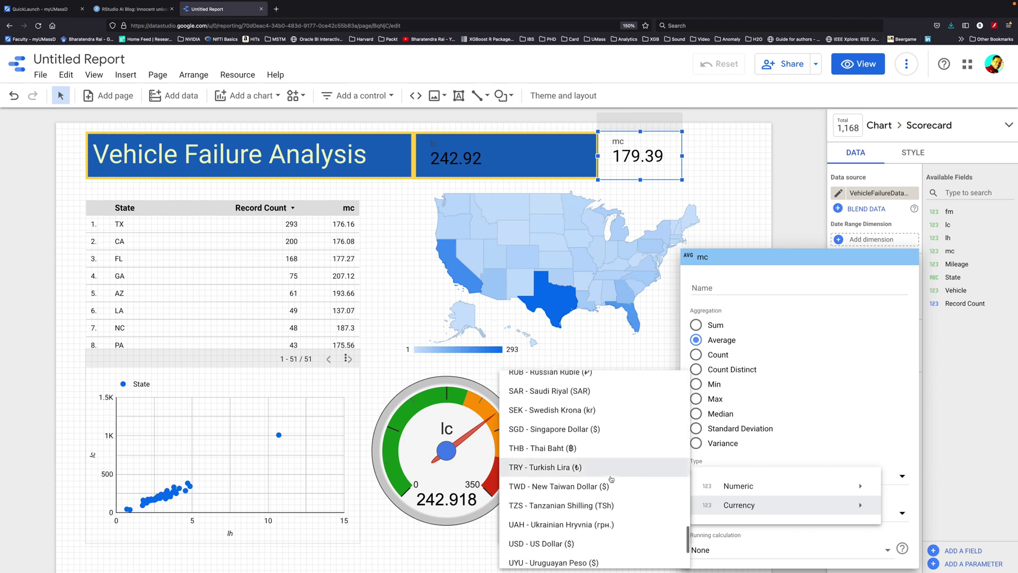
pyautogui.click(584, 524)
# Step: Set the lc scorecard's number type to the currency USD - US Dollar ($)
pyautogui.click(506, 155)
pyautogui.click(848, 278)
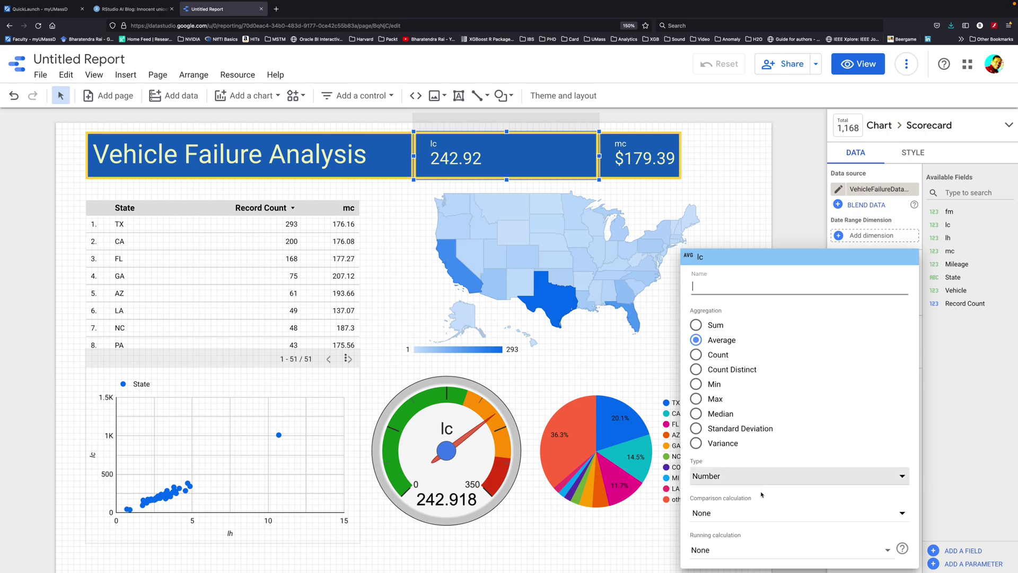
pyautogui.click(743, 475)
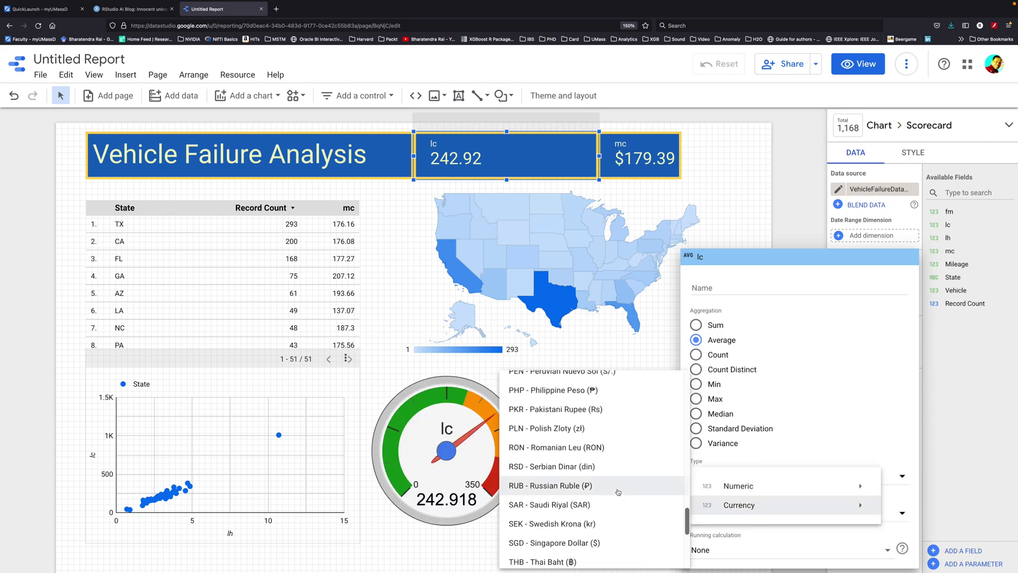
pyautogui.scroll(-2, 594, 480)
pyautogui.click(583, 509)
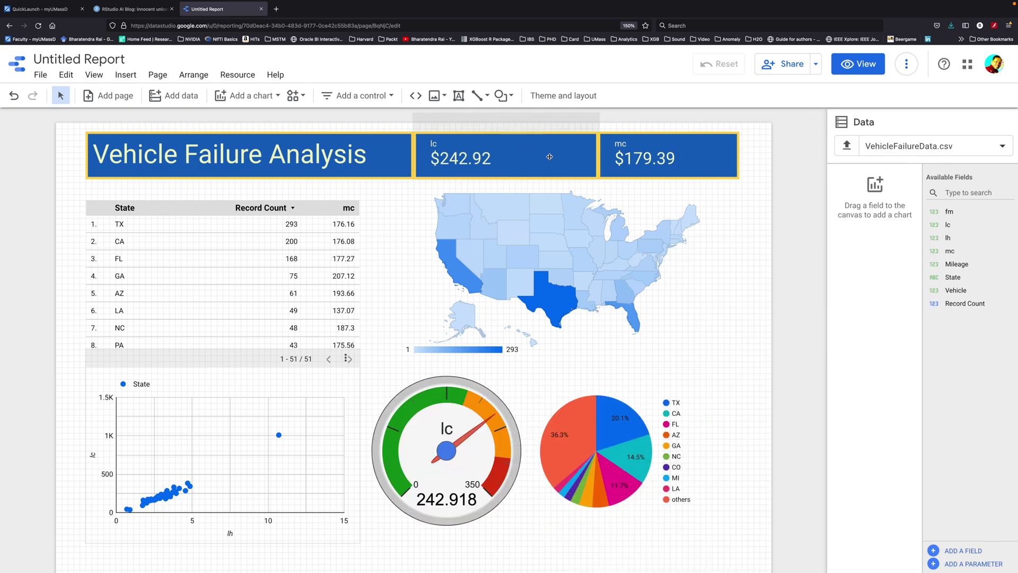
# Step: Apply the Constellation theme to the report
pyautogui.click(563, 97)
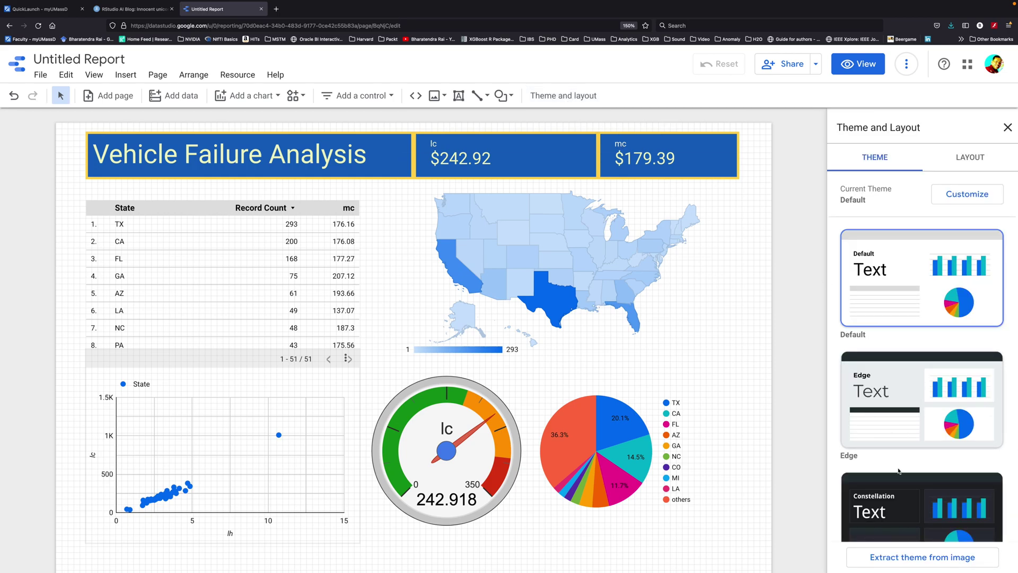
pyautogui.click(906, 501)
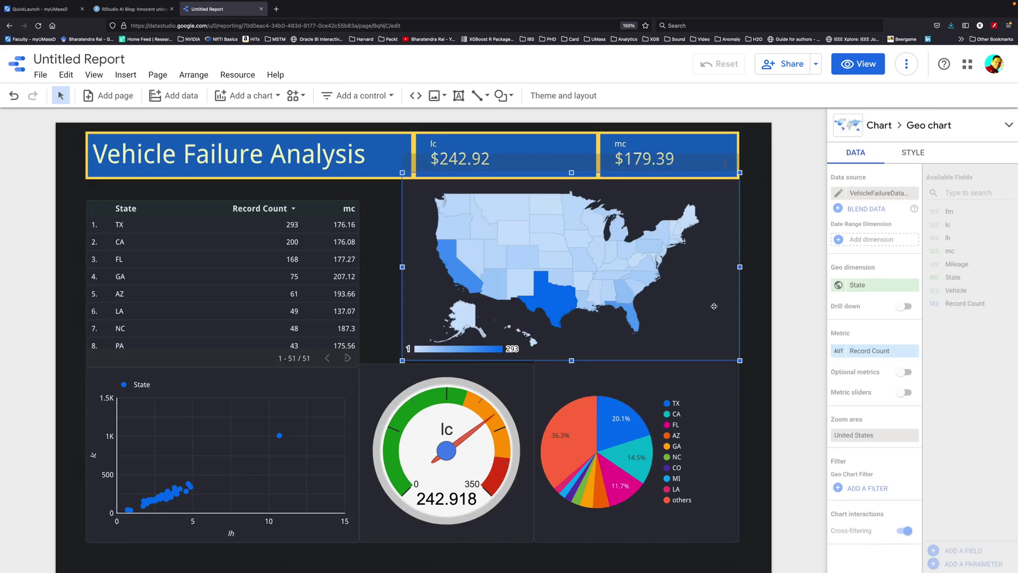
# Step: Give the US map, pie chart, gauge and State table yellow borders with a weight of 4
pyautogui.click(913, 152)
pyautogui.click(711, 450)
pyautogui.click(911, 266)
pyautogui.click(447, 408)
pyautogui.click(212, 286)
pyautogui.click(908, 286)
# Step: Move and resize the State table so it fills the space between the title box and the US map
pyautogui.moveTo(212, 286); pyautogui.dragTo(256, 271)
pyautogui.moveTo(129, 185); pyautogui.dragTo(87, 178)
pyautogui.moveTo(403, 352); pyautogui.dragTo(404, 359)
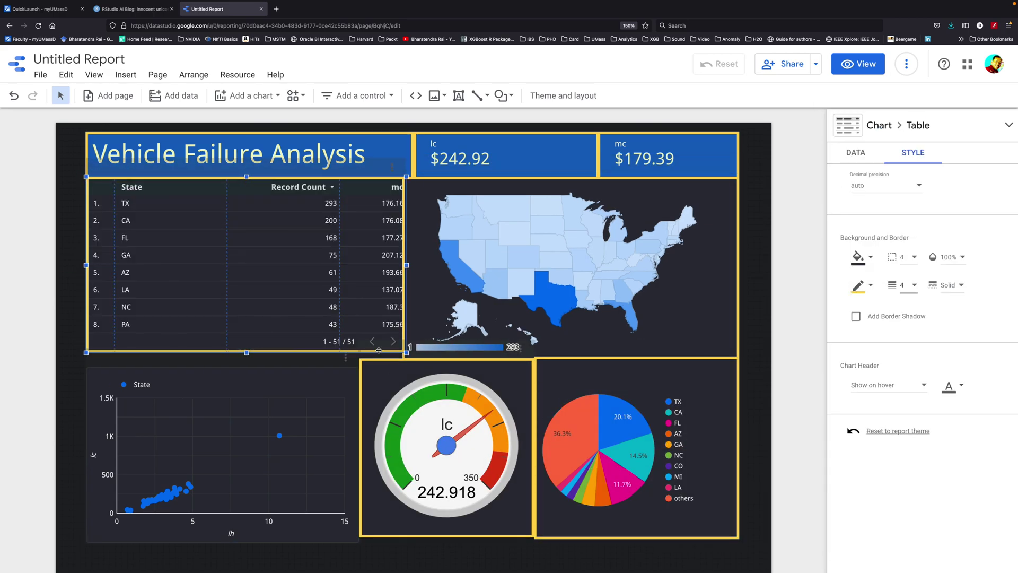
# Step: Add a matching yellow border to the scatter chart and align the scatter, gauge and pie charts in one row below the table and map
pyautogui.click(223, 456)
pyautogui.click(859, 400)
pyautogui.moveTo(223, 456); pyautogui.dragTo(225, 450)
pyautogui.click(447, 446)
pyautogui.moveTo(446, 360); pyautogui.dragTo(446, 355)
pyautogui.click(644, 412)
pyautogui.click(631, 542)
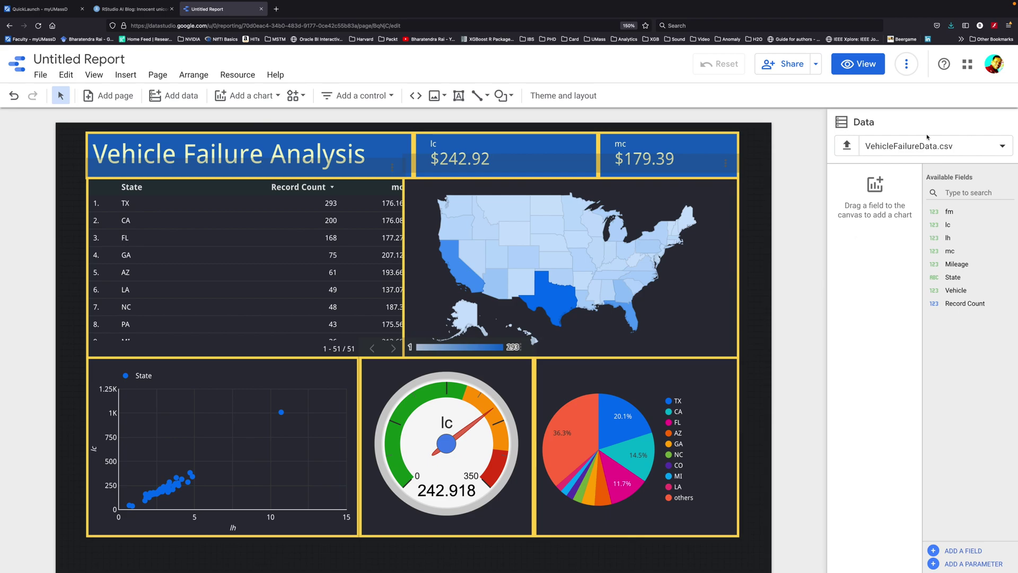
# Step: Preview the finished dashboard in view mode and select Florida on the US map
pyautogui.click(858, 68)
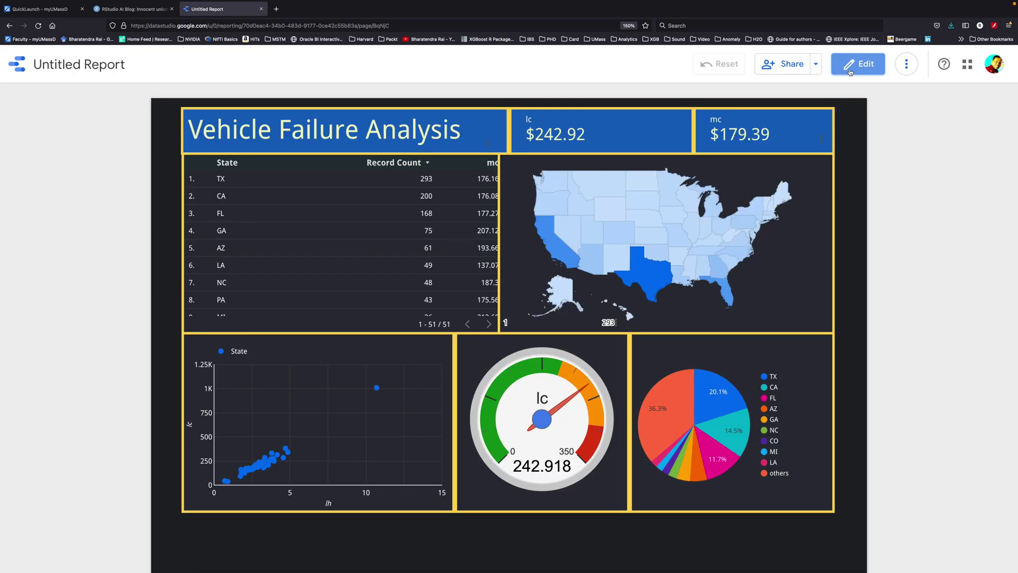
pyautogui.click(728, 295)
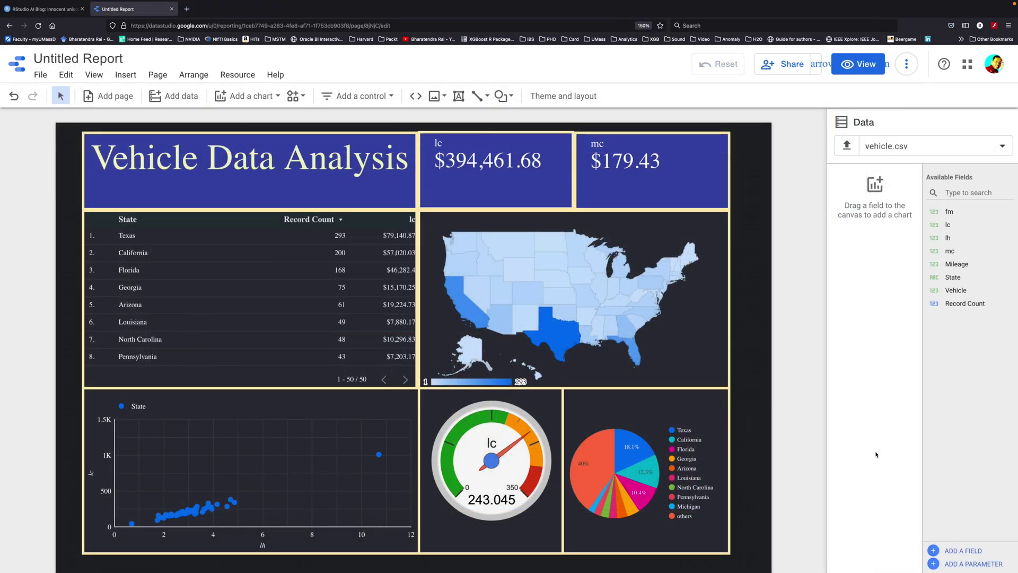
# Step: Convert the State pie chart in the Vehicle Data Analysis report to a column chart
pyautogui.click(646, 414)
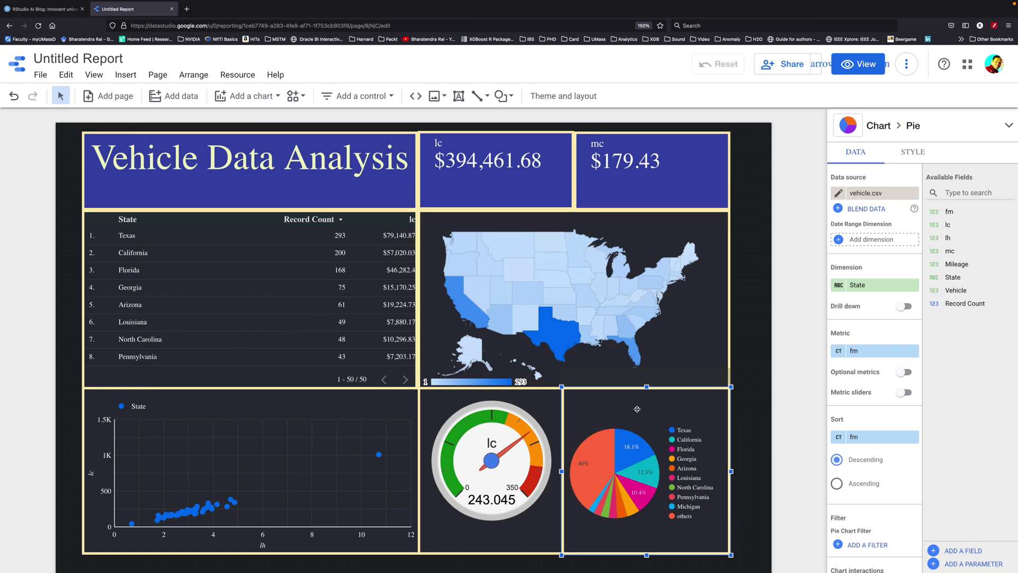
pyautogui.click(877, 125)
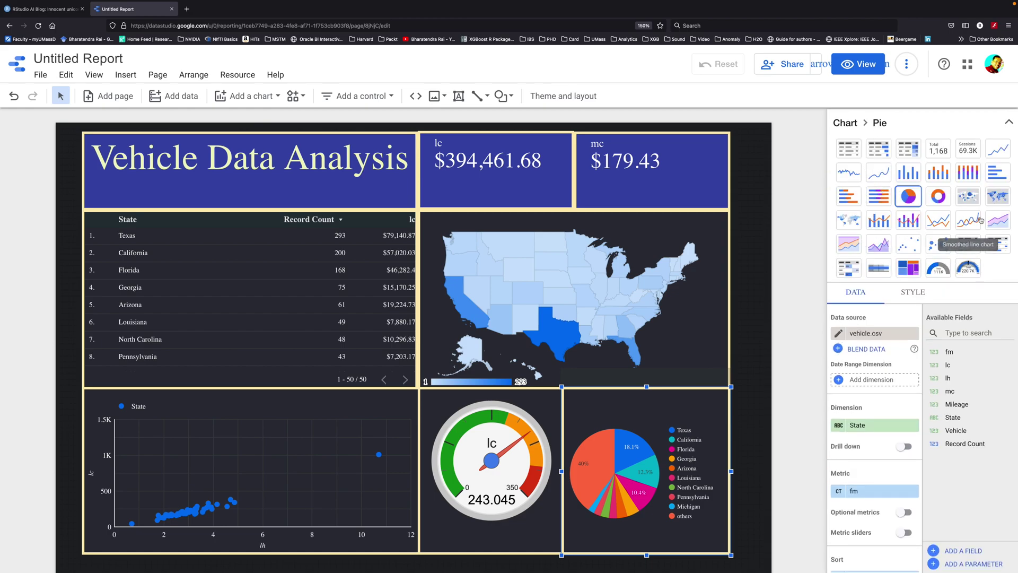
pyautogui.click(906, 174)
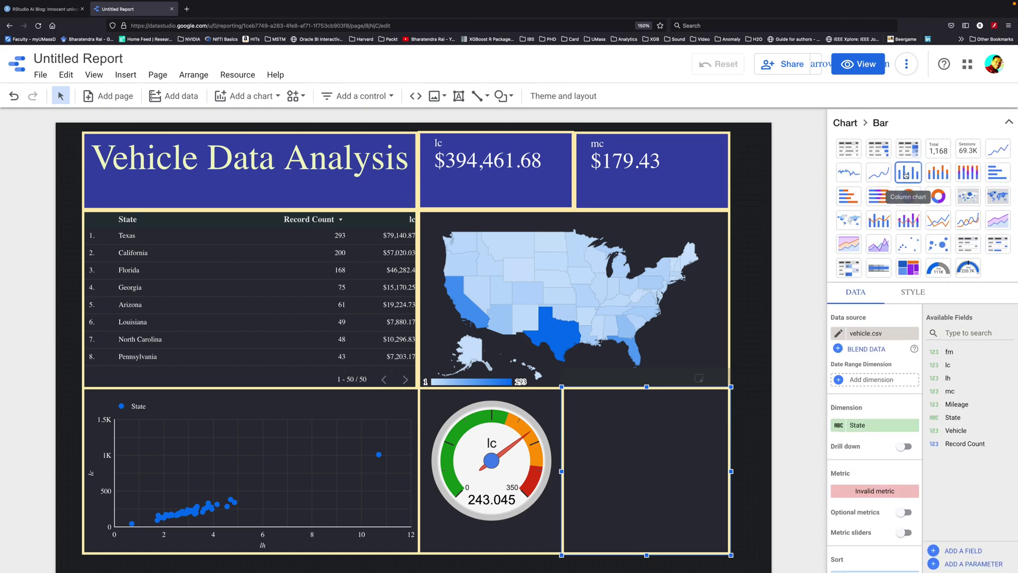
# Step: Set the column chart's dimension to fm and check the aggregation of its fm metric
pyautogui.click(962, 354)
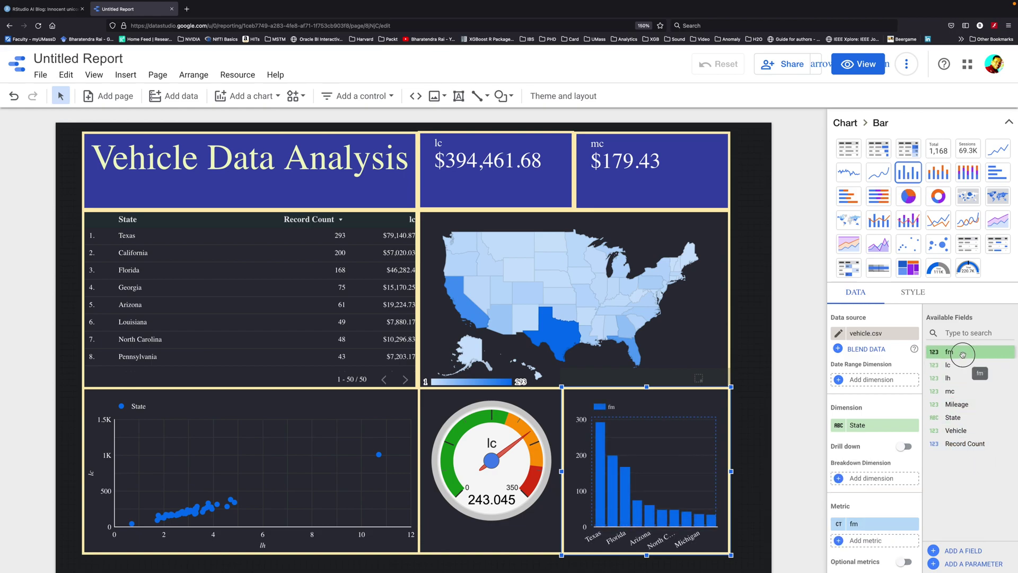
pyautogui.moveTo(962, 354); pyautogui.dragTo(883, 431)
pyautogui.scroll(-2, 884, 430)
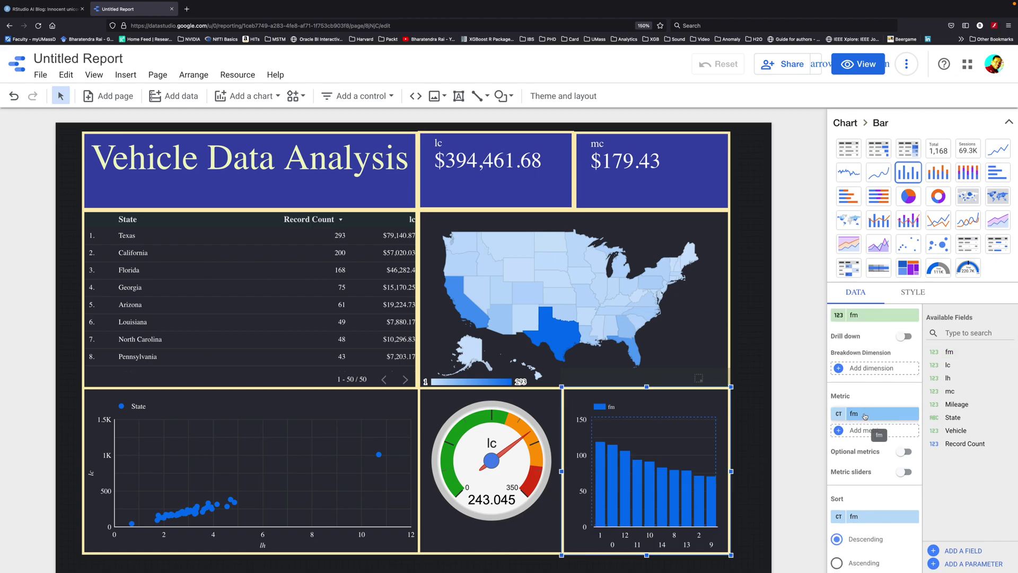
pyautogui.click(851, 415)
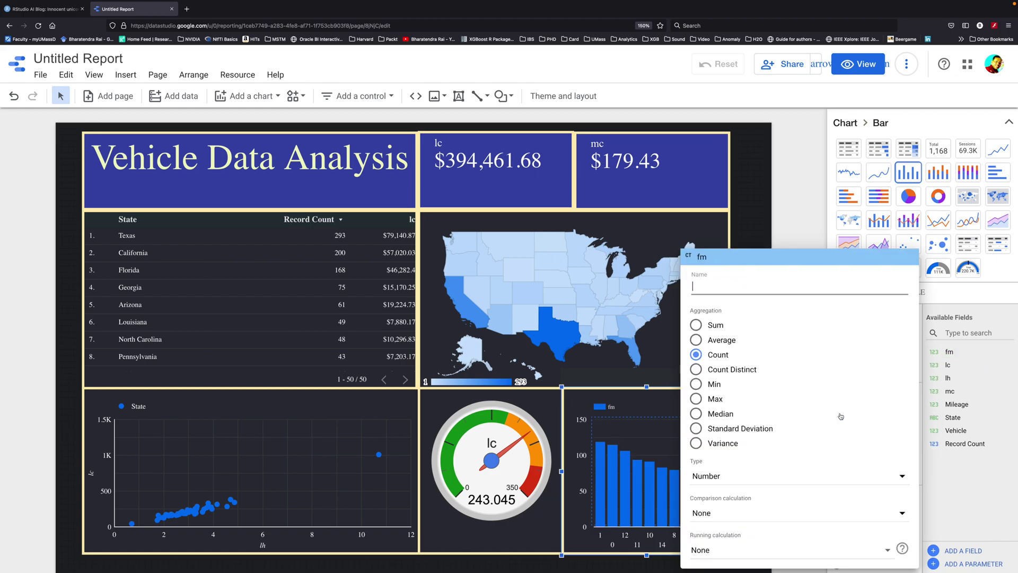
pyautogui.click(947, 485)
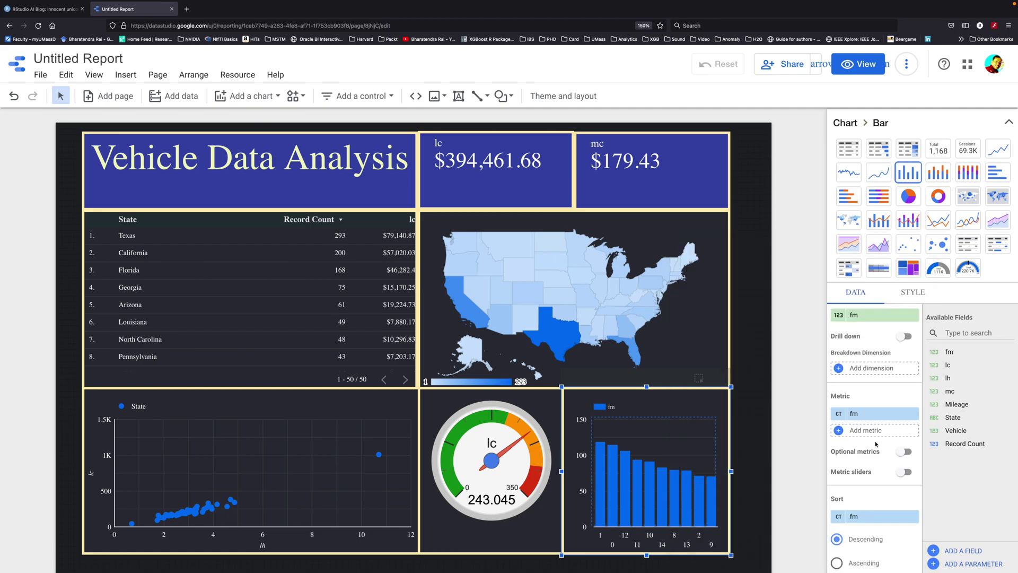
# Step: Sort the column chart by the fm field in ascending order
pyautogui.scroll(-1, 876, 444)
pyautogui.click(875, 493)
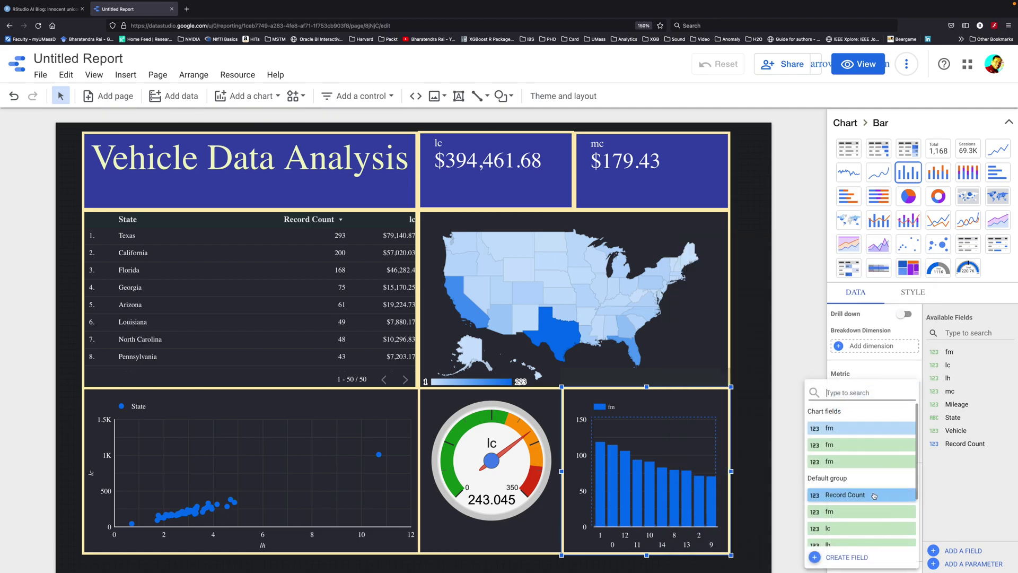
pyautogui.click(854, 447)
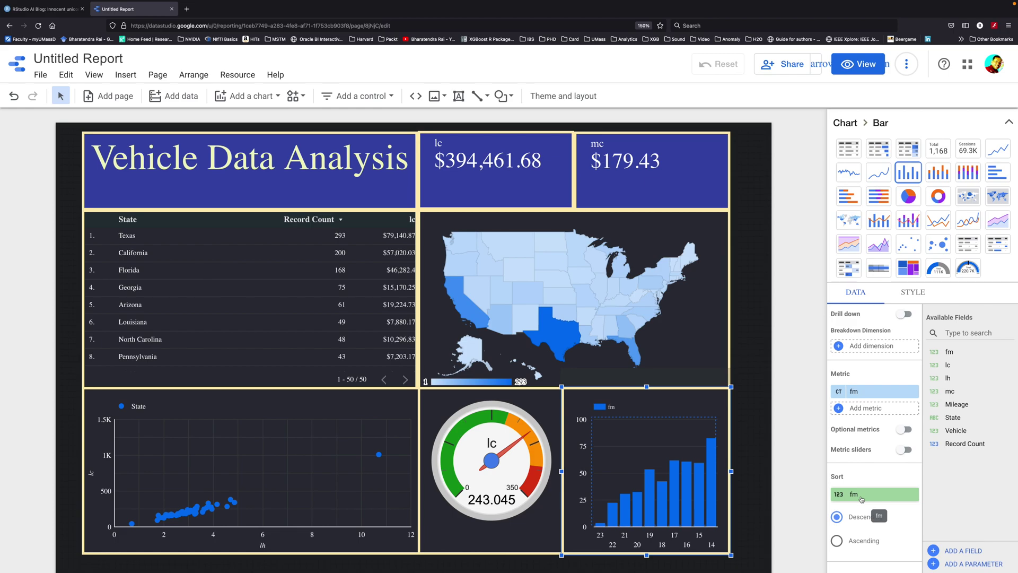
pyautogui.click(837, 542)
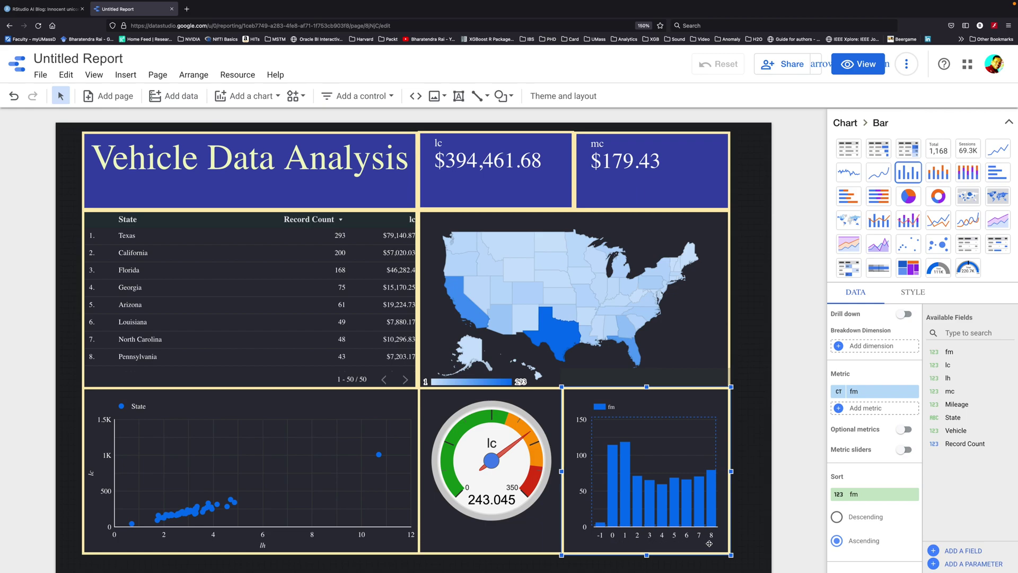
# Step: Examine the counts of the column chart's bars for fm values 1, -1 and 8
pyautogui.moveTo(615, 452)
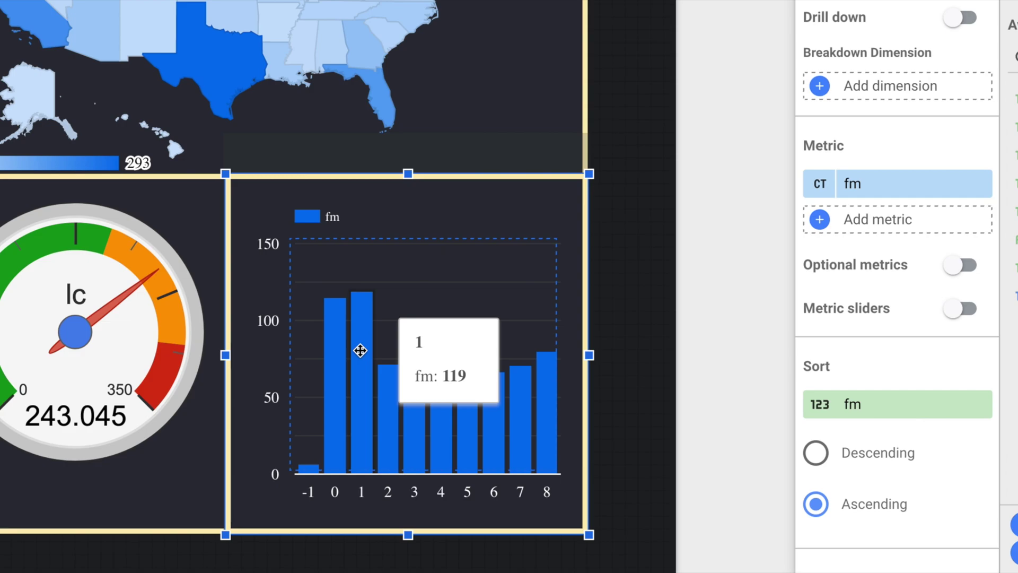
pyautogui.moveTo(308, 467)
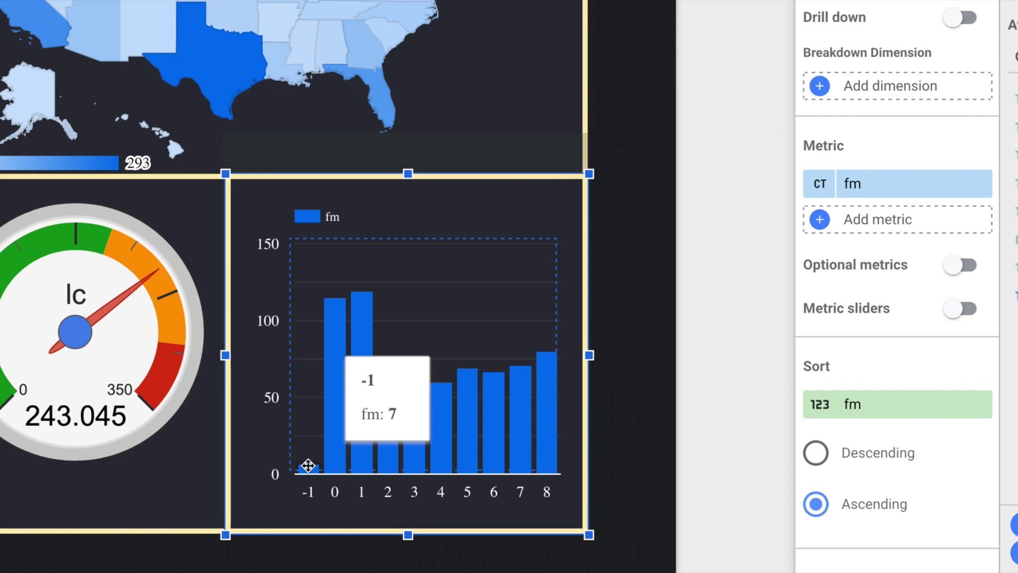
pyautogui.moveTo(546, 443)
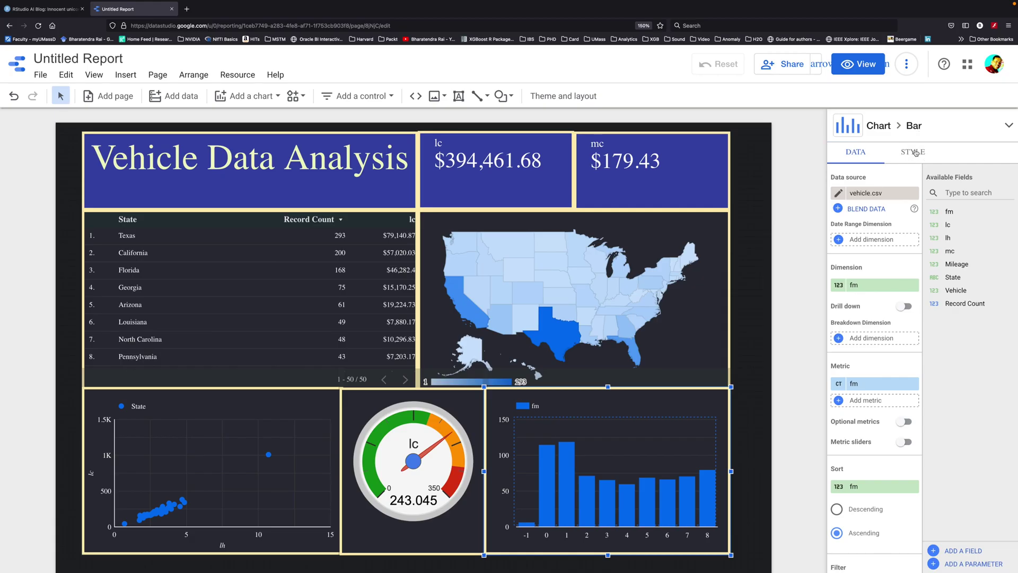
# Step: Show data labels on the column chart and set its number of bars to 27
pyautogui.click(982, 0)
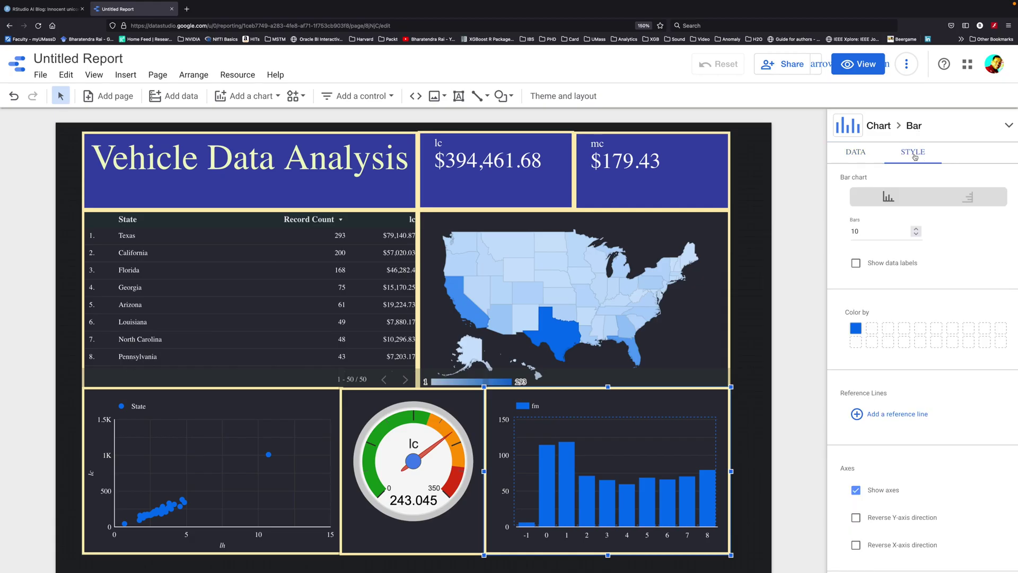
pyautogui.click(856, 263)
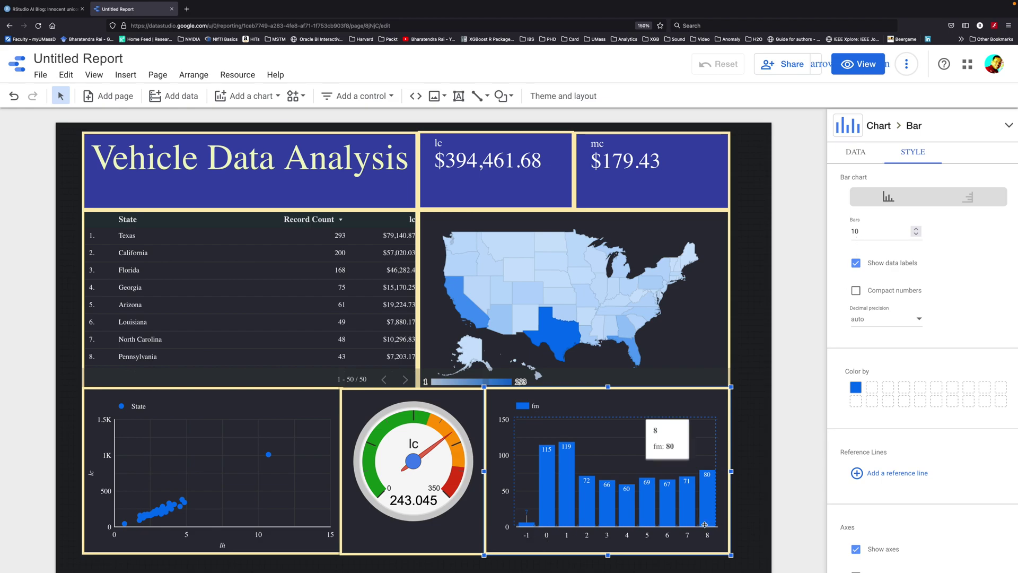
pyautogui.click(916, 229)
pyautogui.click(917, 229)
pyautogui.click(916, 229)
pyautogui.click(916, 229)
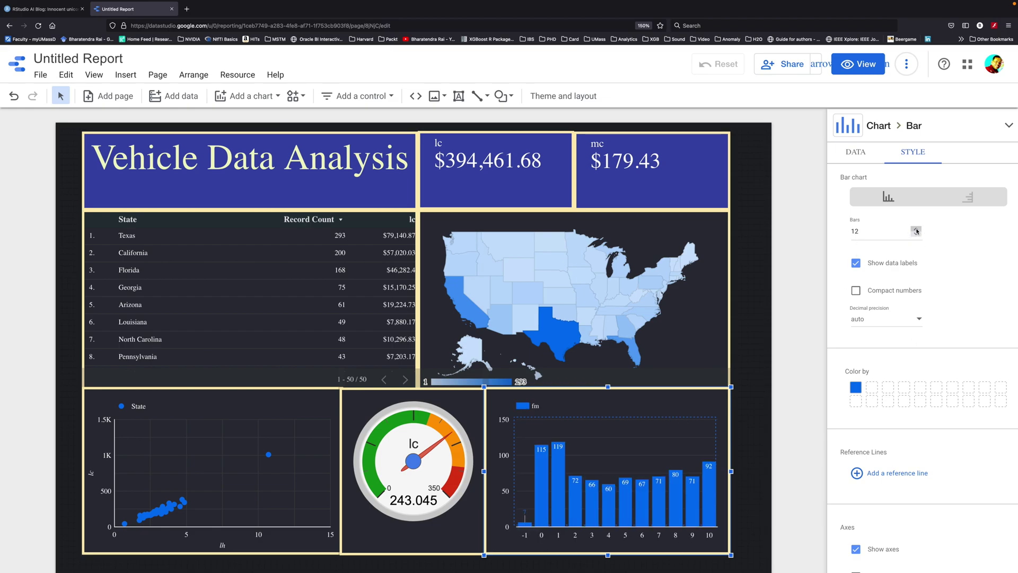
pyautogui.click(916, 229)
pyautogui.click(916, 229)
pyautogui.click(916, 229)
pyautogui.click(916, 229)
pyautogui.click(916, 229)
pyautogui.click(917, 229)
pyautogui.click(917, 228)
pyautogui.click(916, 228)
pyautogui.click(917, 228)
pyautogui.click(916, 228)
pyautogui.click(916, 229)
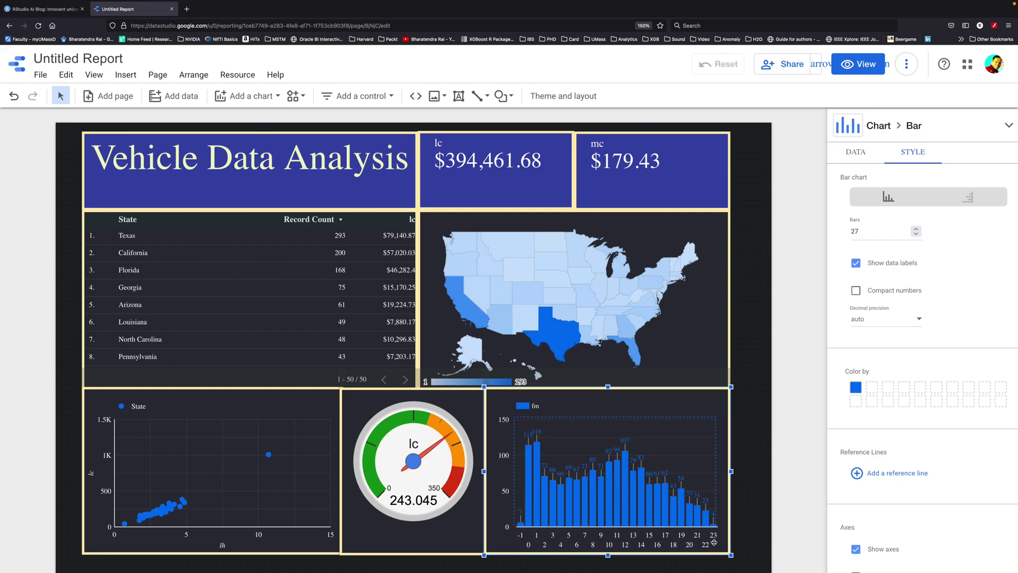
# Step: Enable cross-filtering on the column chart and filter the dashboard by the bar for fm value 1
pyautogui.click(855, 155)
pyautogui.scroll(-4, 891, 413)
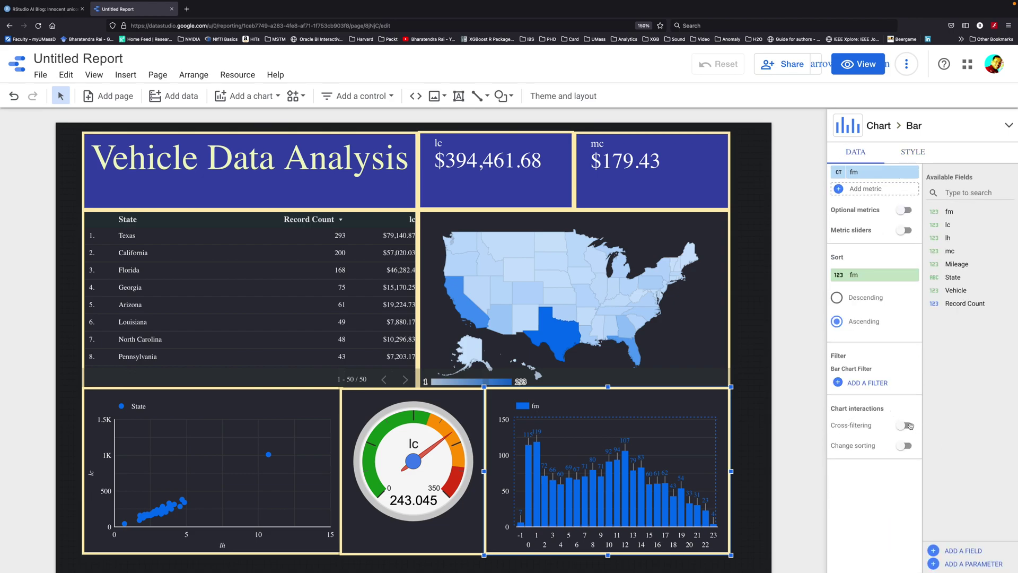
pyautogui.click(910, 425)
pyautogui.click(537, 449)
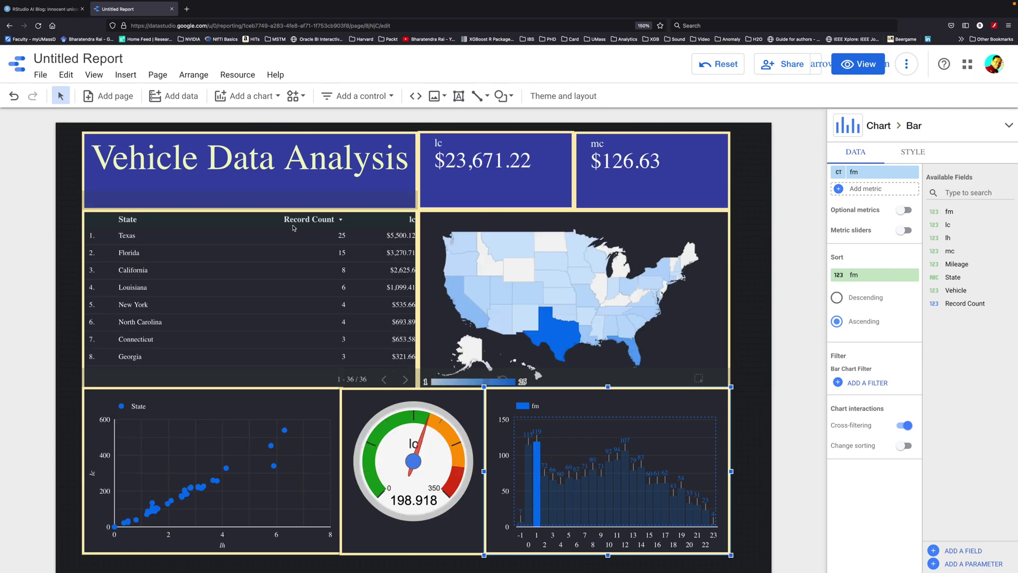
pyautogui.moveTo(537, 486)
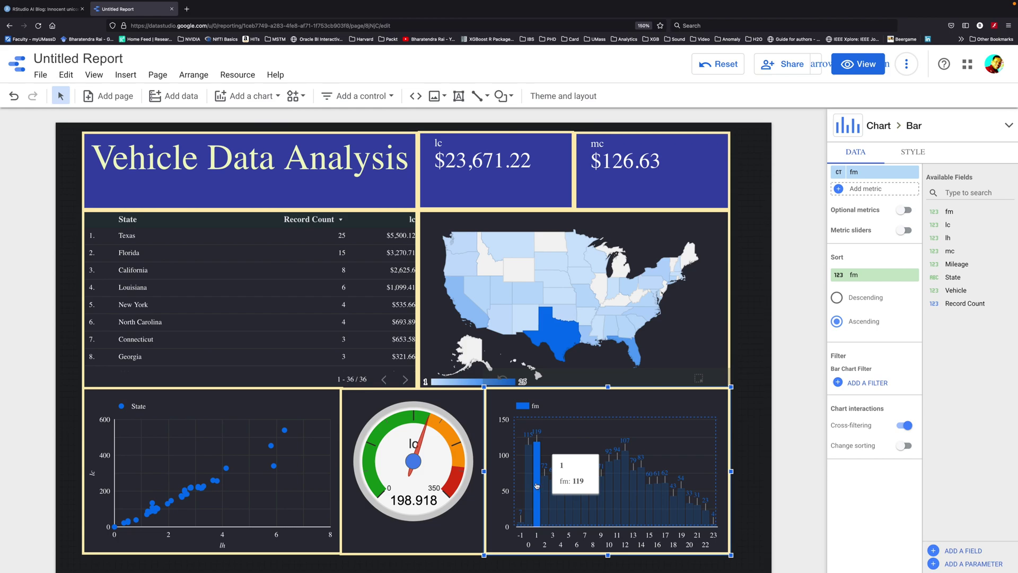
# Step: Clear the column chart's filter on fm value 1 and enable metric sliders on the state table
pyautogui.click(537, 486)
pyautogui.click(381, 217)
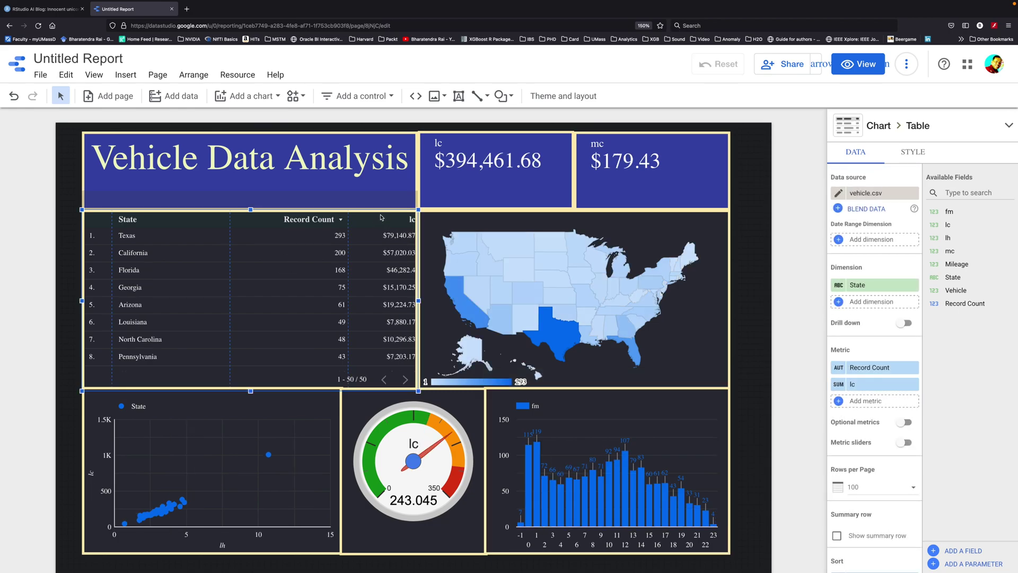
pyautogui.scroll(-2, 883, 355)
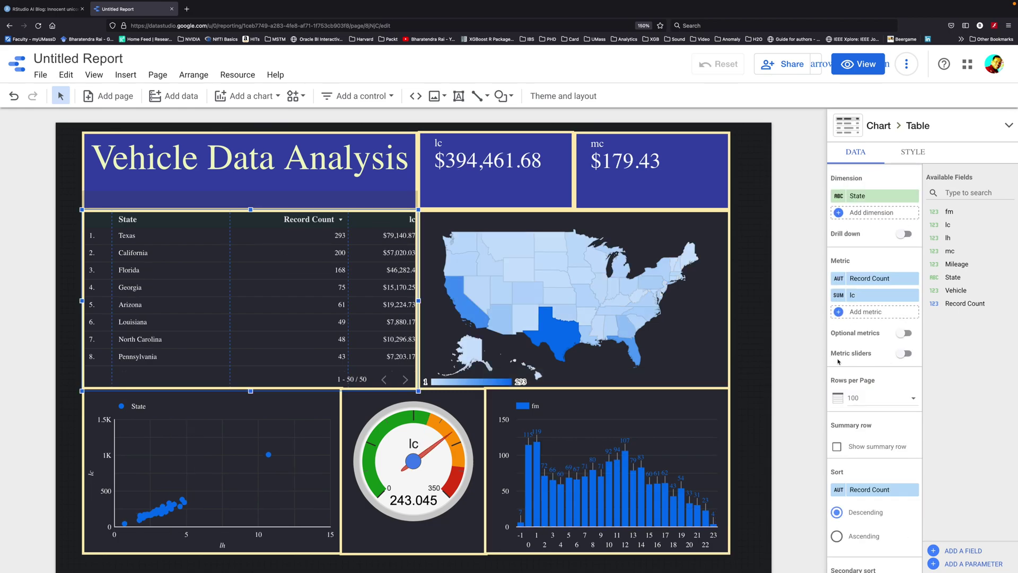
pyautogui.click(906, 353)
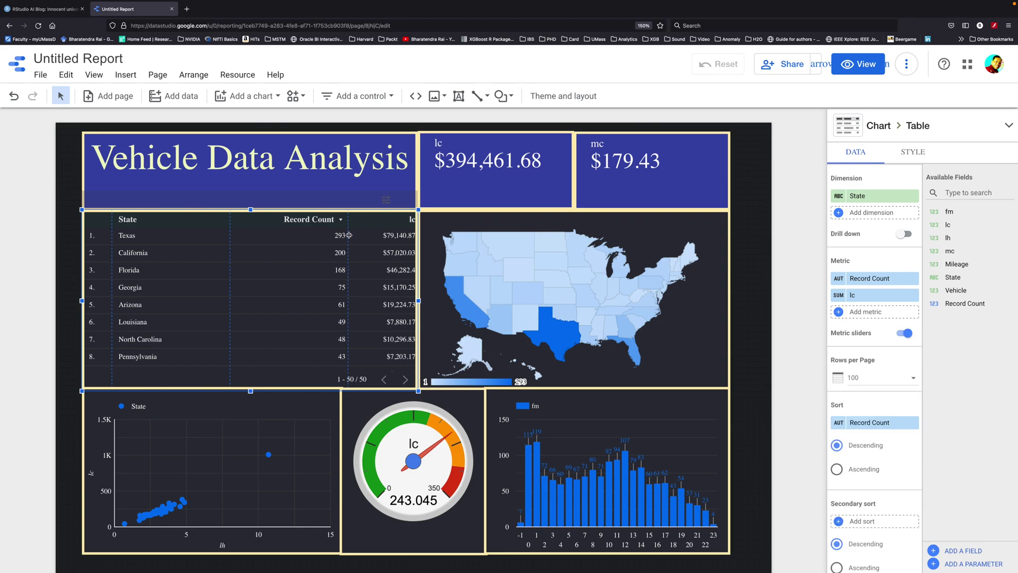
# Step: Try narrowing the state table's lc range with its metric slider
pyautogui.click(386, 201)
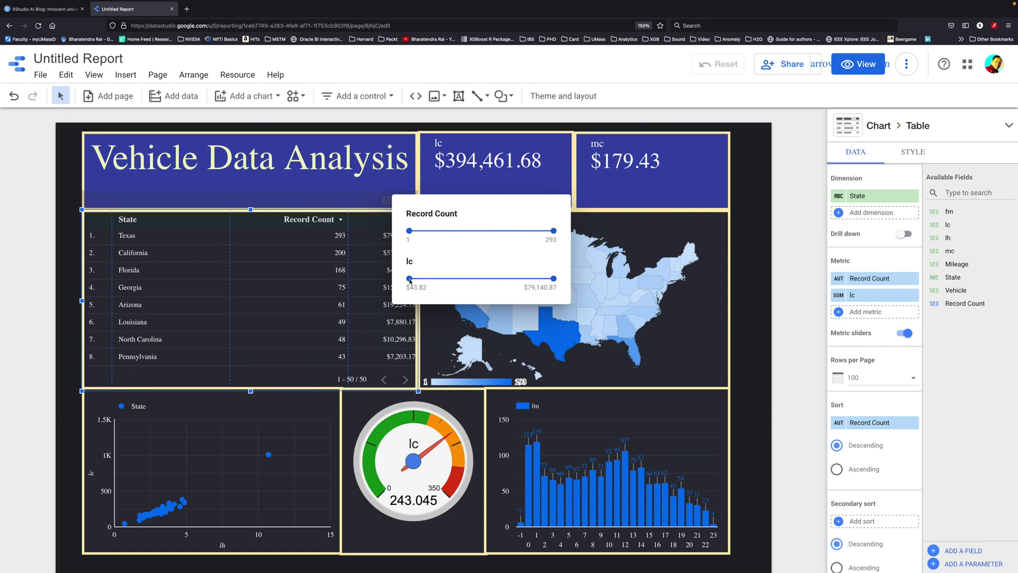
pyautogui.moveTo(445, 280); pyautogui.dragTo(466, 279)
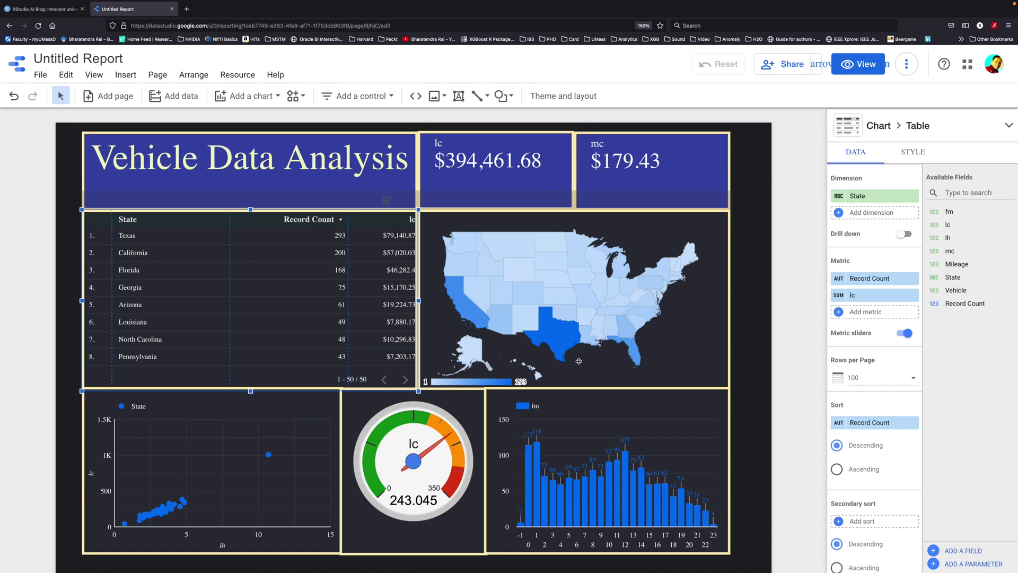
# Step: Select the US map and add a calculated field named CPH with the formula lc/lh to the vehicle.csv data source
pyautogui.moveTo(555, 351)
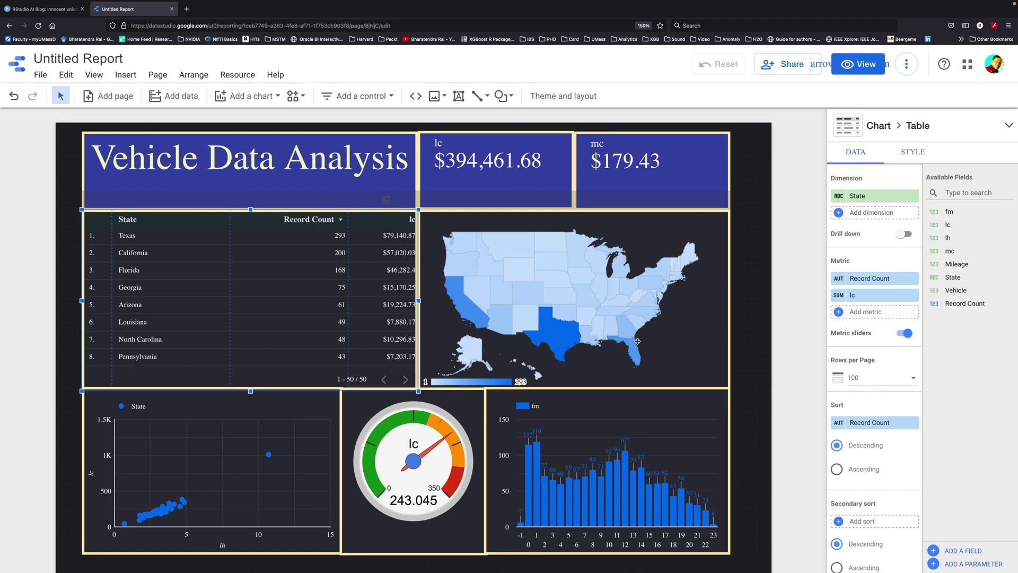
pyautogui.click(583, 306)
pyautogui.click(962, 552)
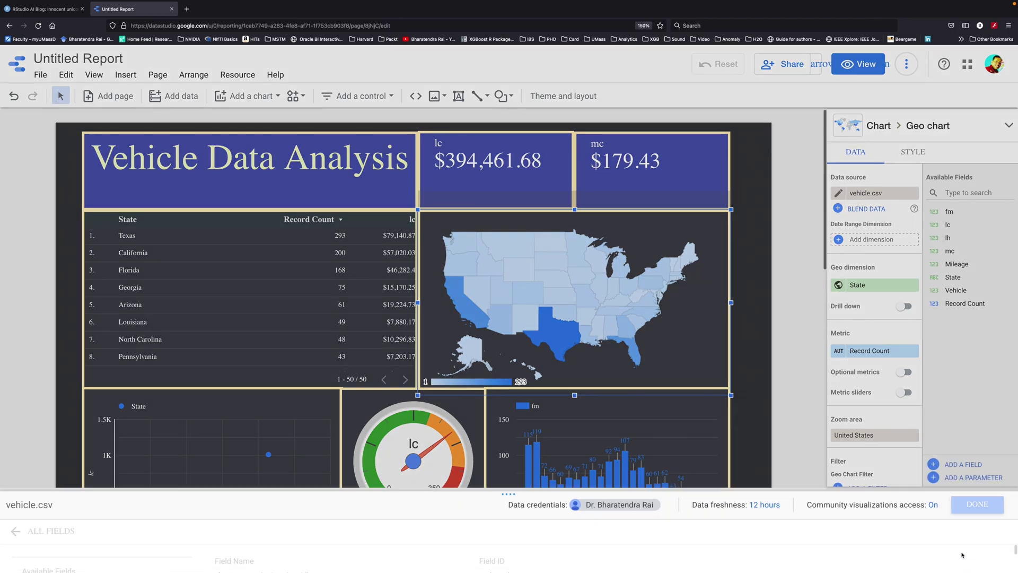
pyautogui.click(349, 374)
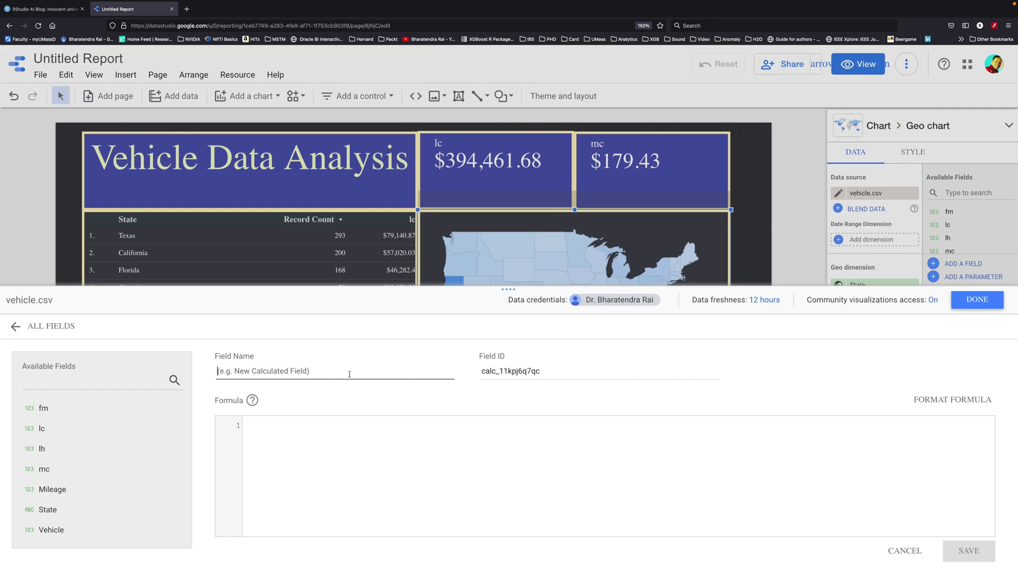
pyautogui.write('CPH')
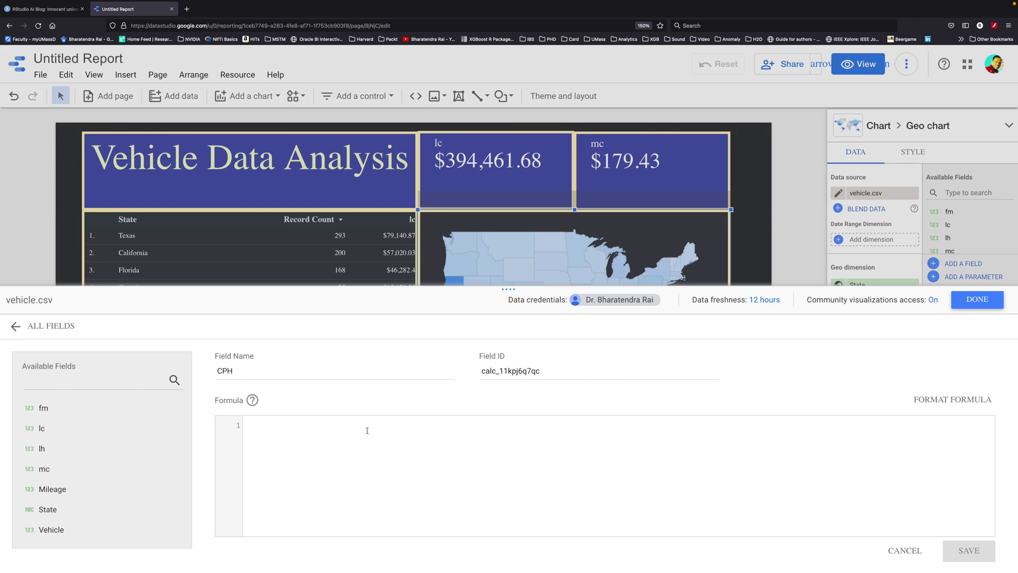
pyautogui.click(367, 430)
pyautogui.write('lc')
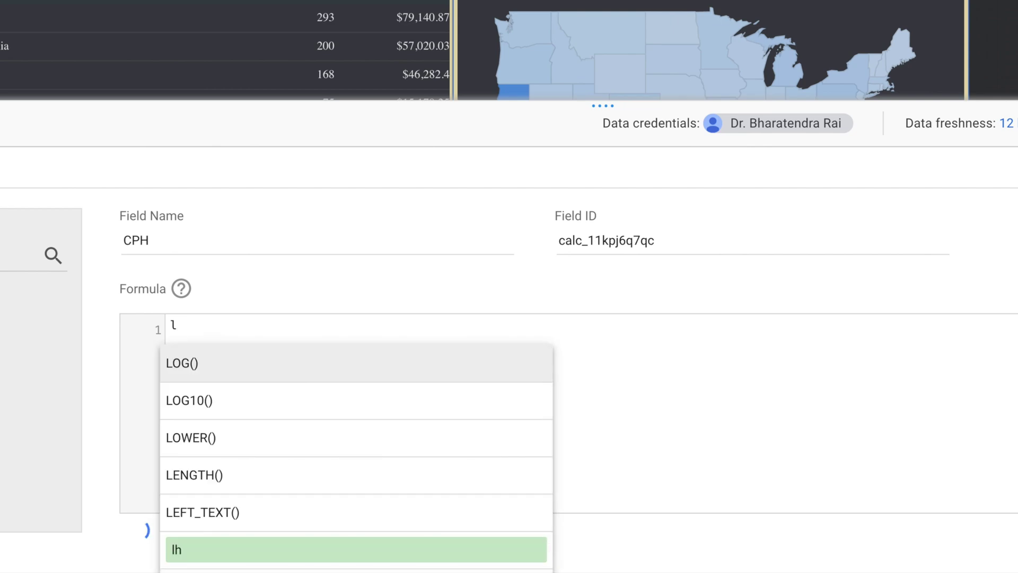
pyautogui.write('/lh')
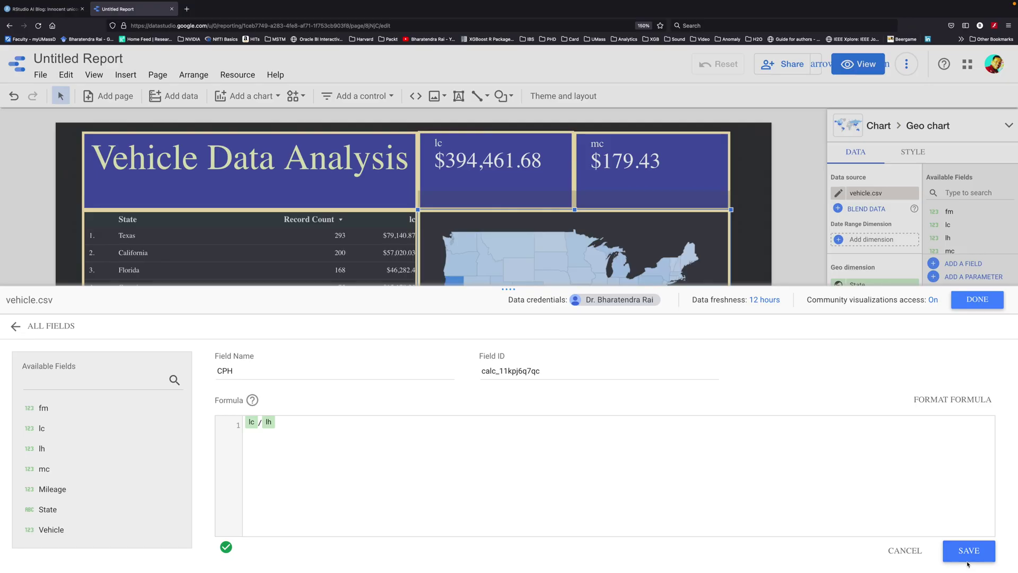
pyautogui.click(968, 554)
pyautogui.click(978, 299)
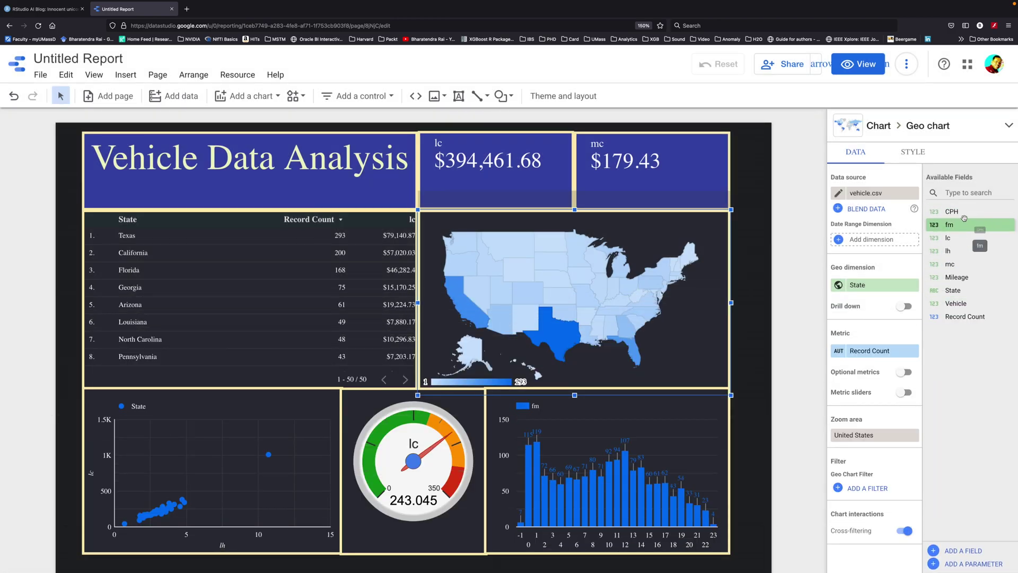
# Step: Replace the map's metric with CPH, aggregated as Average and typed as Currency (USD - US Dollar)
pyautogui.moveTo(964, 215); pyautogui.dragTo(873, 354)
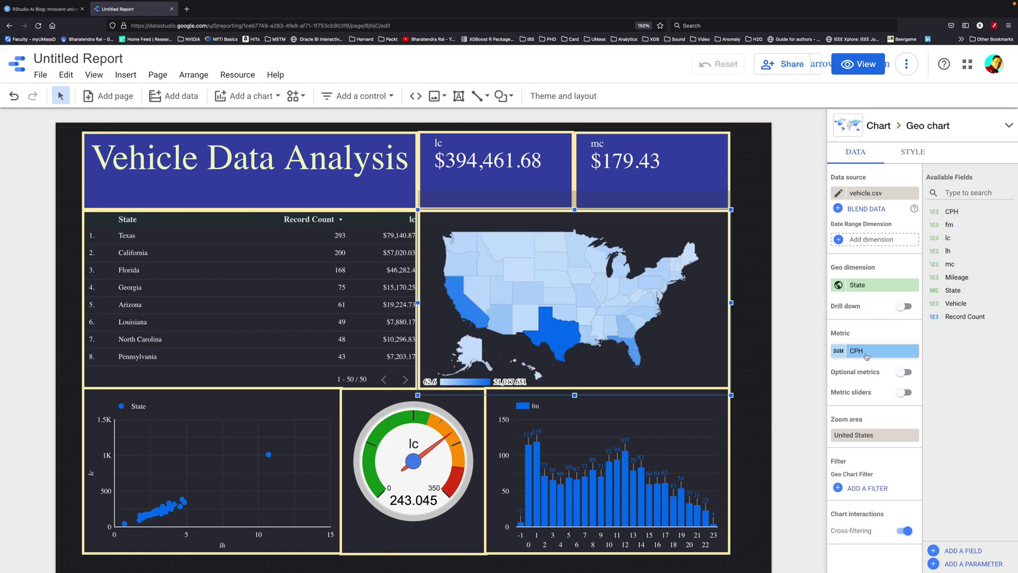
pyautogui.click(867, 355)
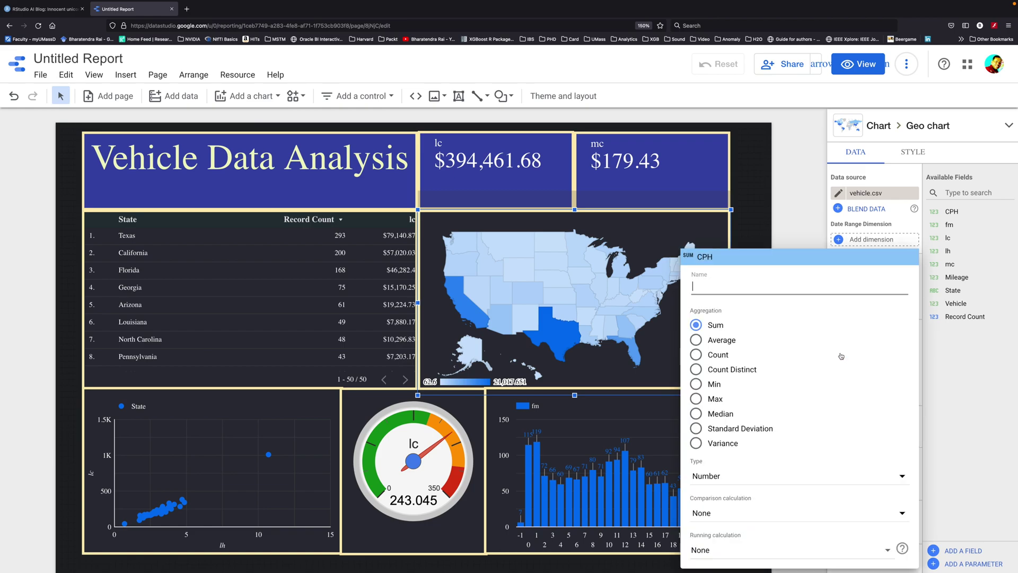
pyautogui.click(696, 341)
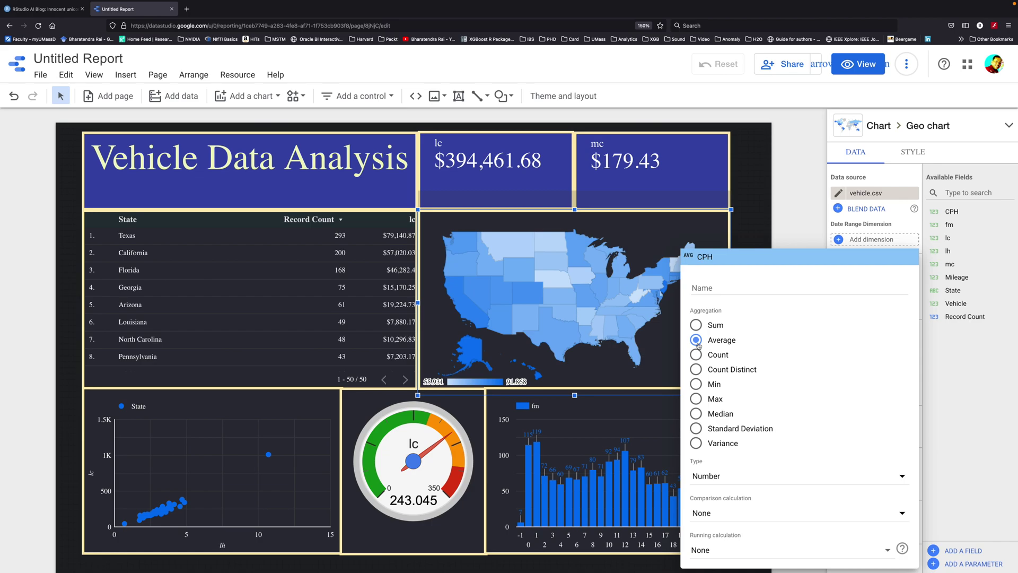
pyautogui.click(800, 476)
pyautogui.moveTo(823, 505)
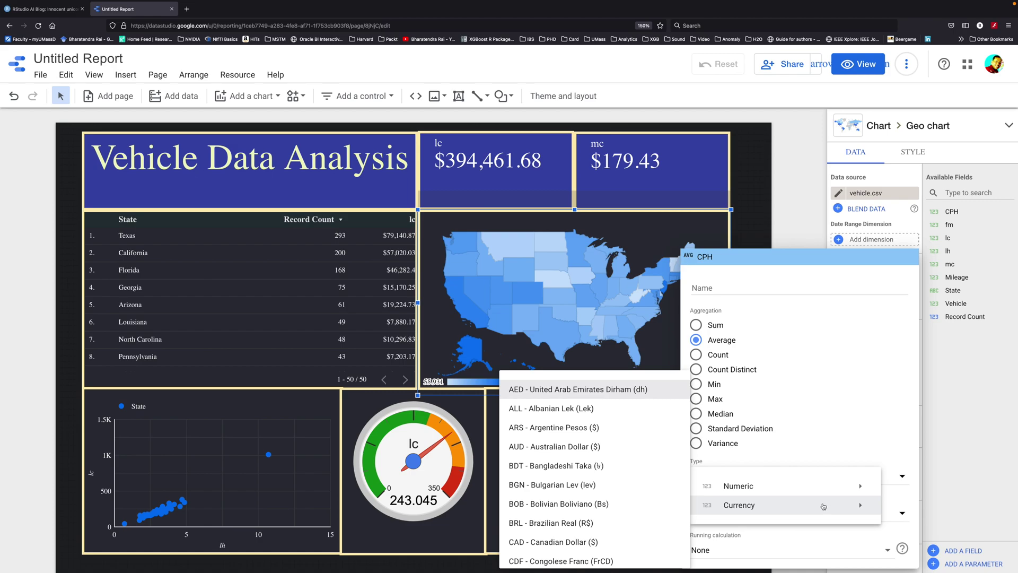
pyautogui.scroll(-15, 583, 514)
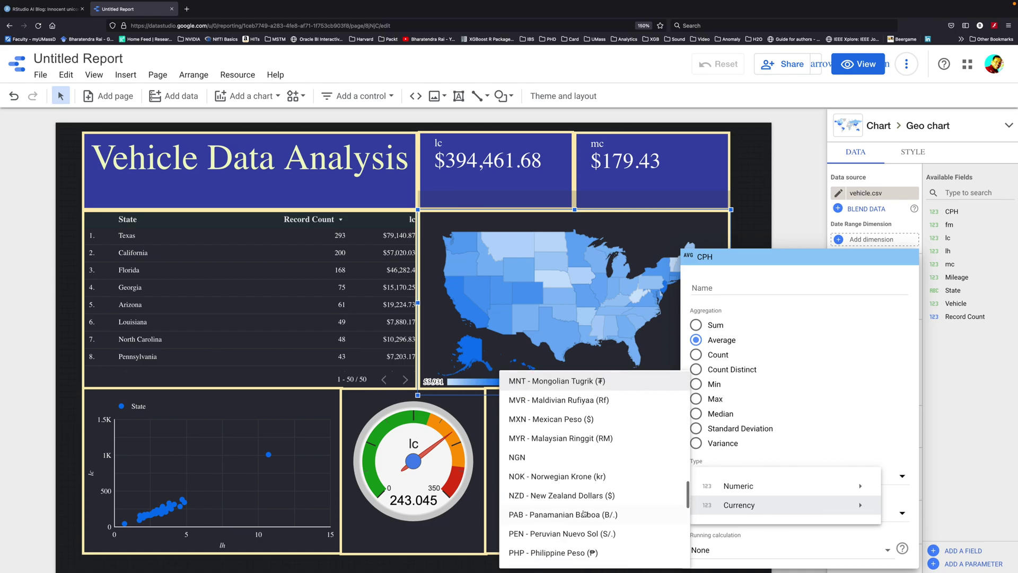
pyautogui.scroll(-10, 583, 513)
pyautogui.click(557, 457)
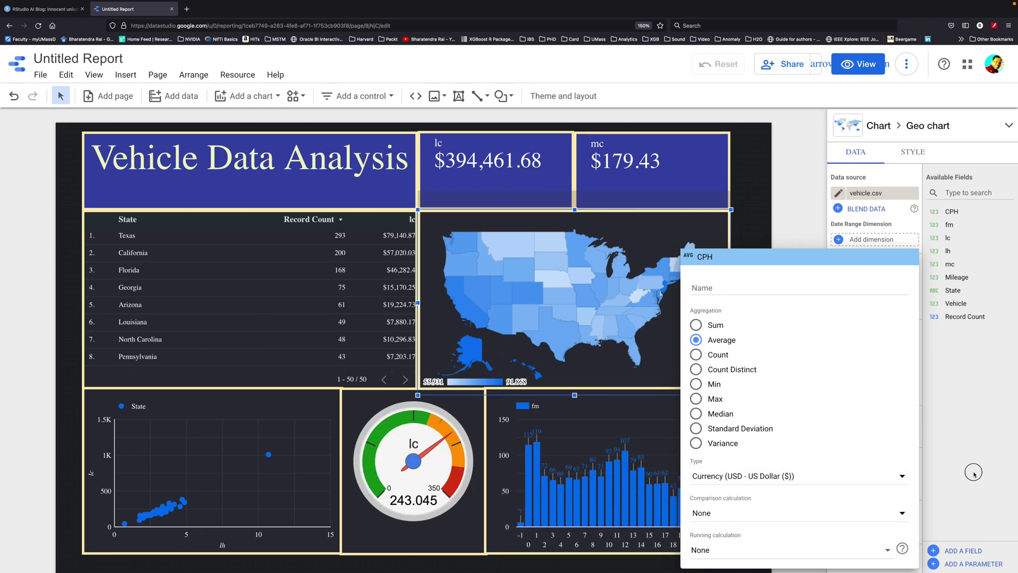
pyautogui.click(974, 474)
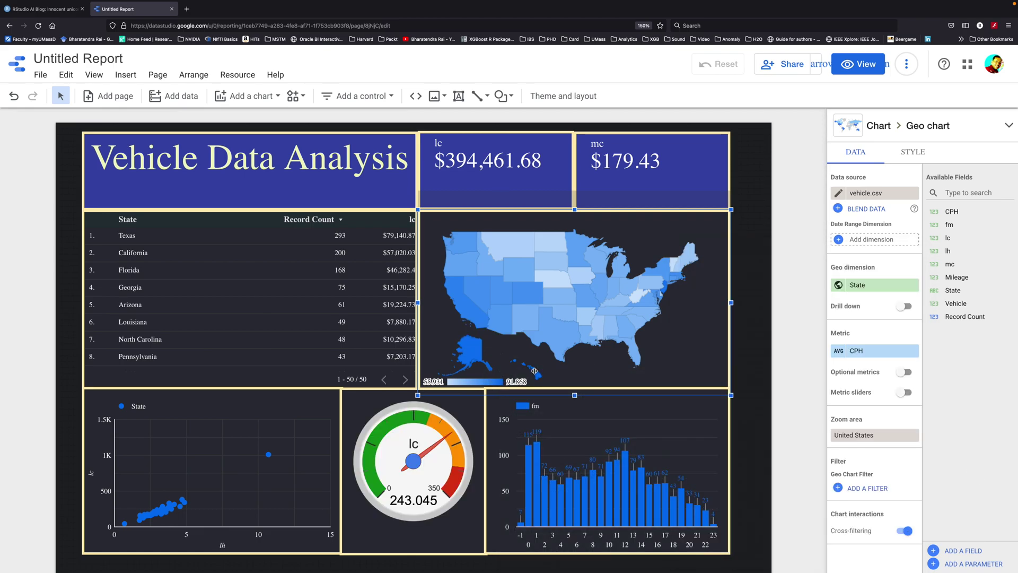
# Step: Examine the average CPH of Hawaii, Alaska and Texas on the map
pyautogui.moveTo(537, 377)
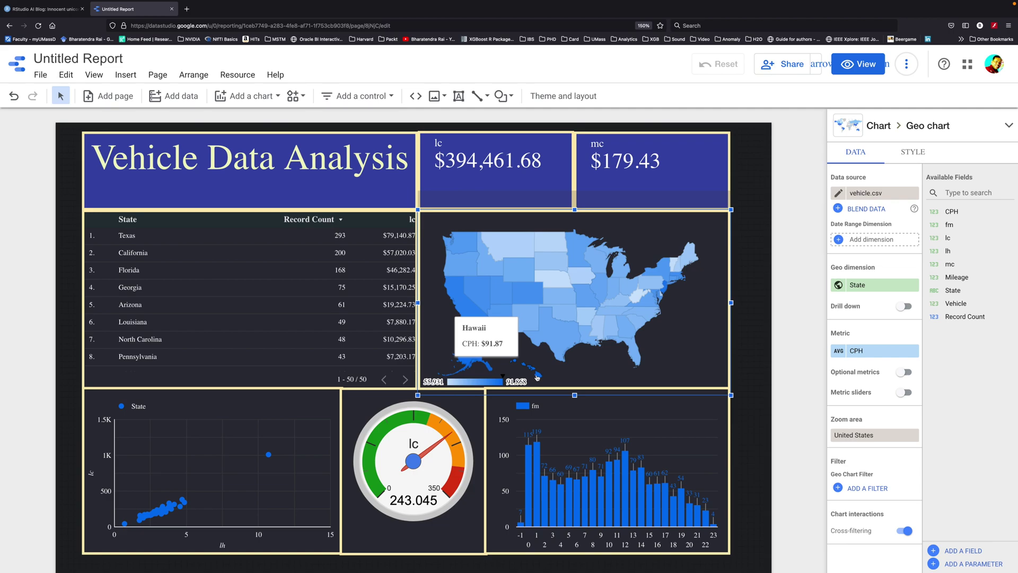
pyautogui.moveTo(473, 355)
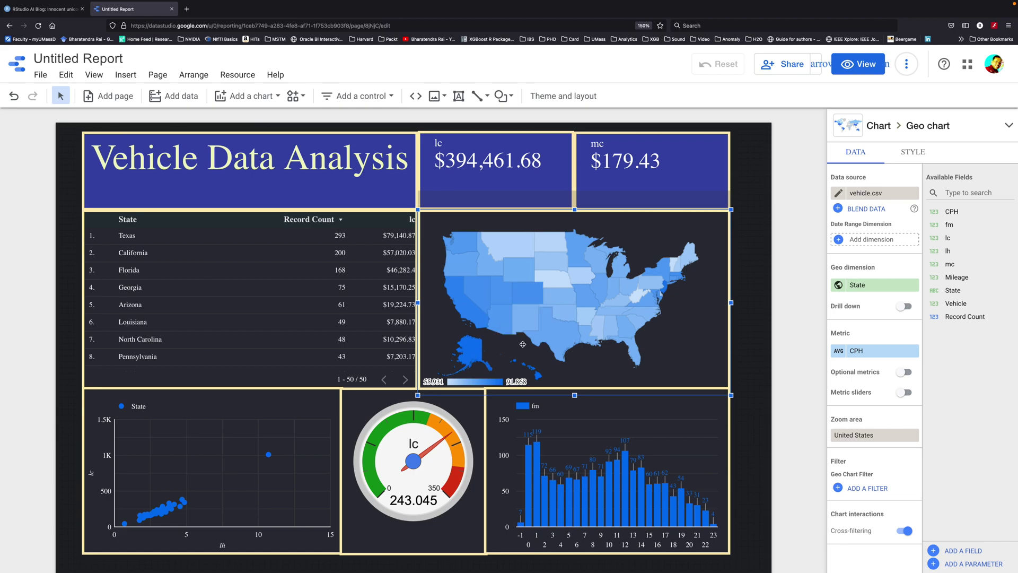
pyautogui.moveTo(560, 340)
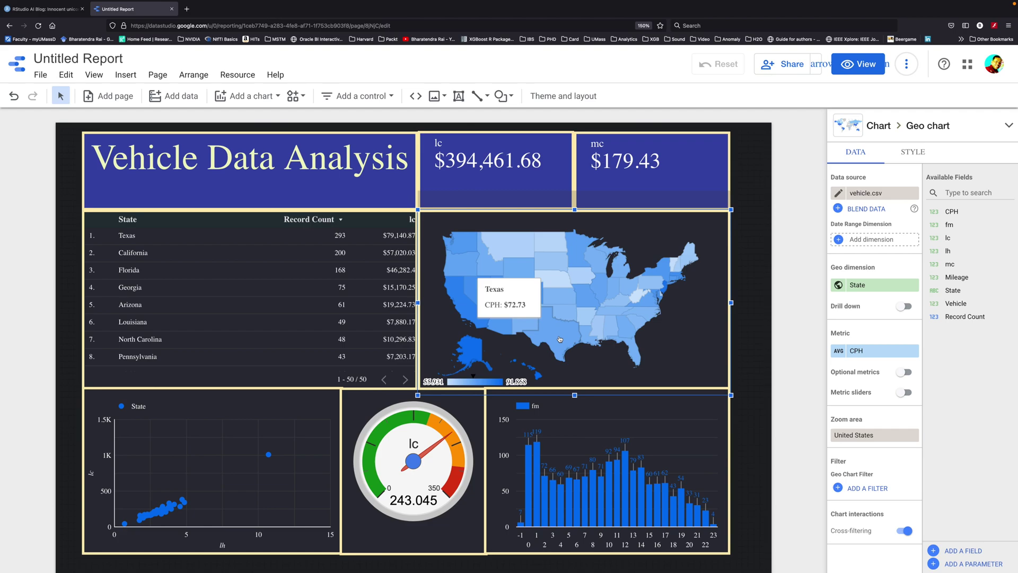
# Step: Preview the report in view mode, filter it by the fm 0 bar and the fm 19 bar, and clear the filter
pyautogui.click(861, 65)
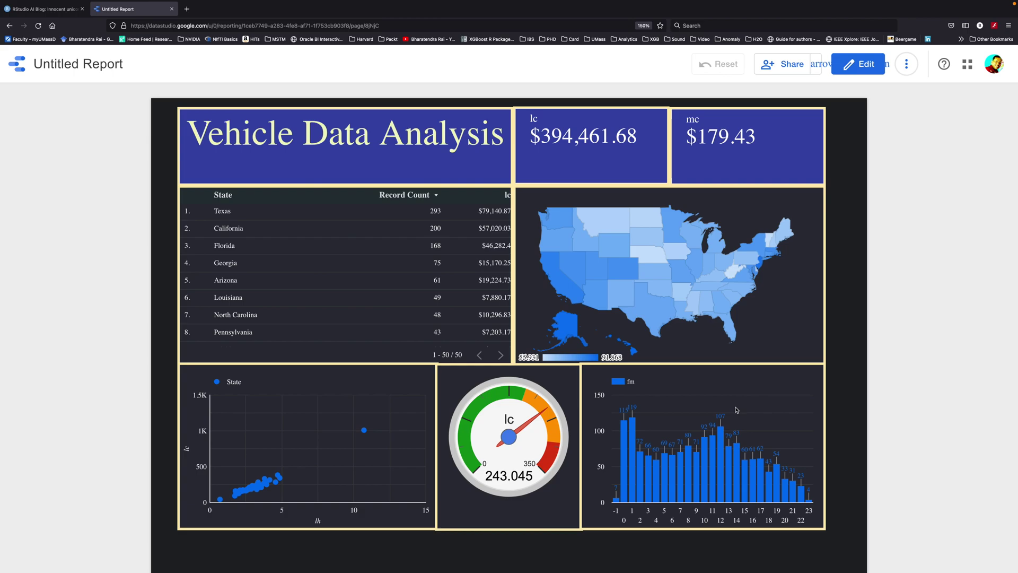
pyautogui.moveTo(623, 440)
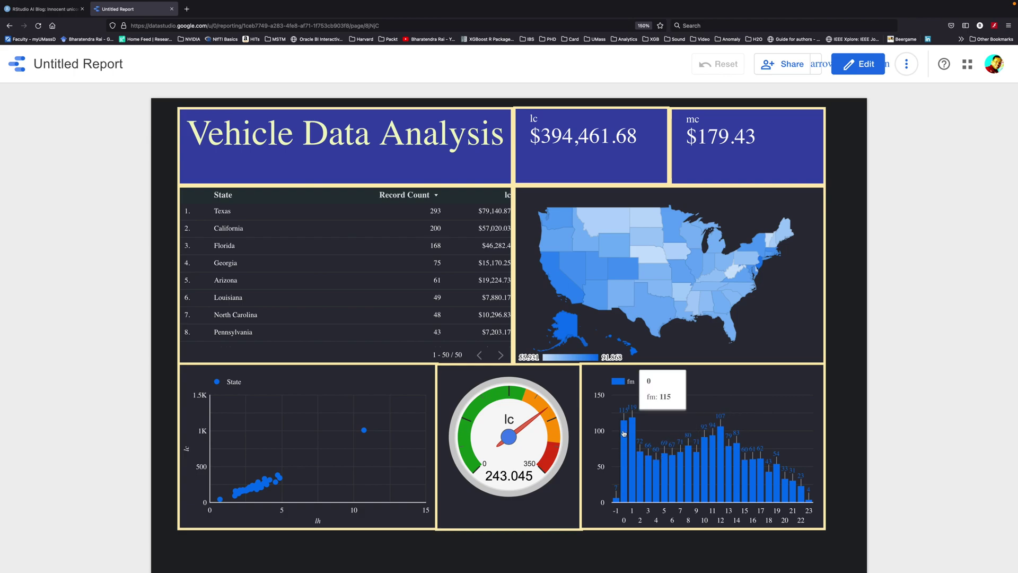
pyautogui.click(624, 435)
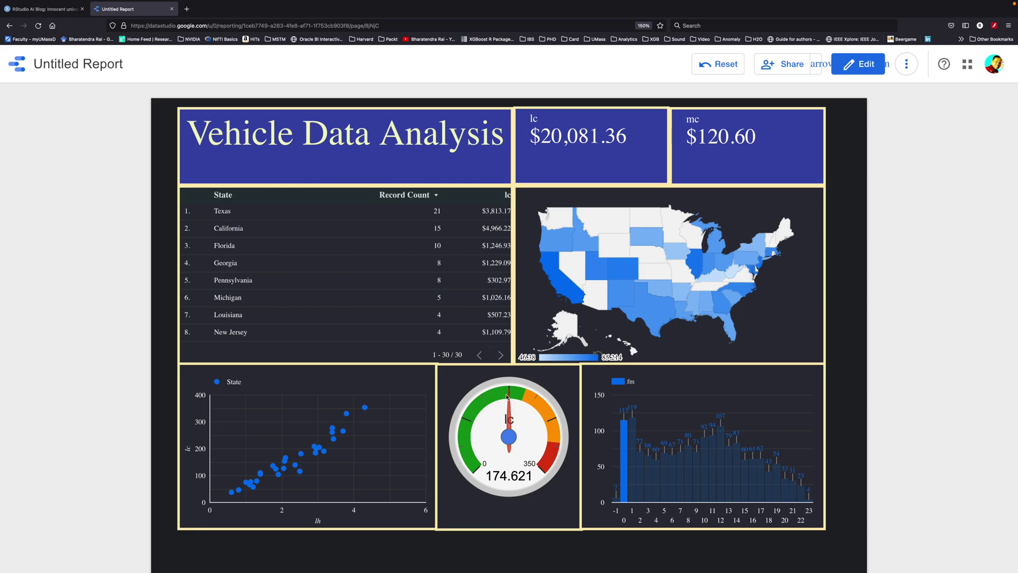
pyautogui.moveTo(627, 445)
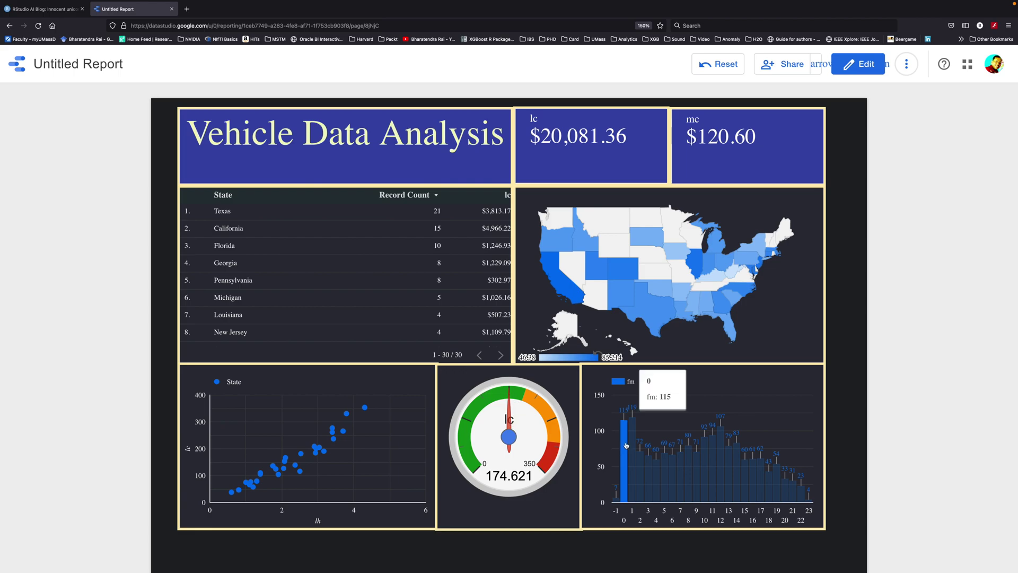
pyautogui.click(779, 473)
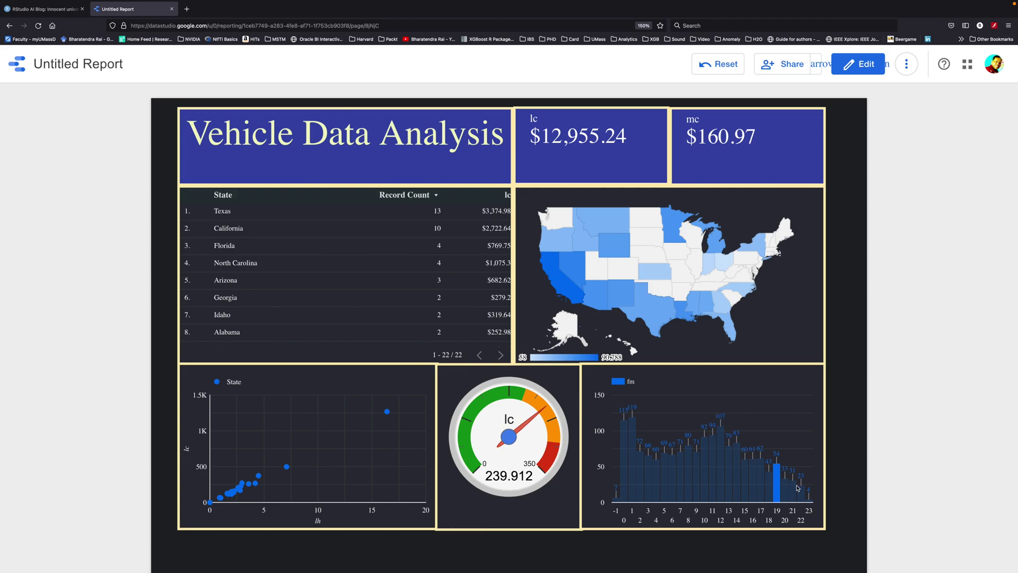
pyautogui.moveTo(779, 491)
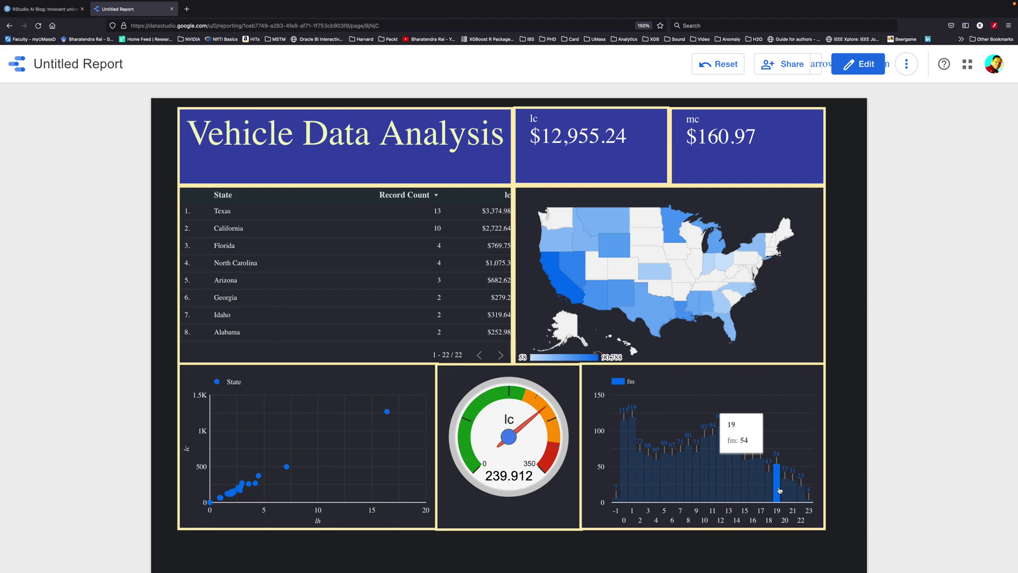
pyautogui.click(779, 491)
# Step: Return to editing the report and rename it Vehicle Failure Report
pyautogui.click(858, 63)
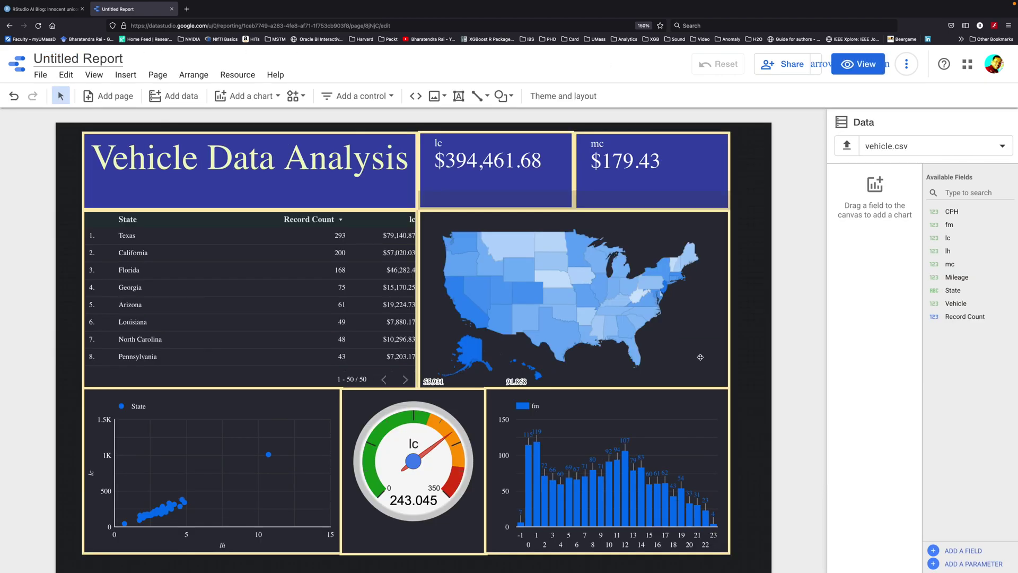
pyautogui.doubleClick(60, 59)
pyautogui.write('Vehicle Failure')
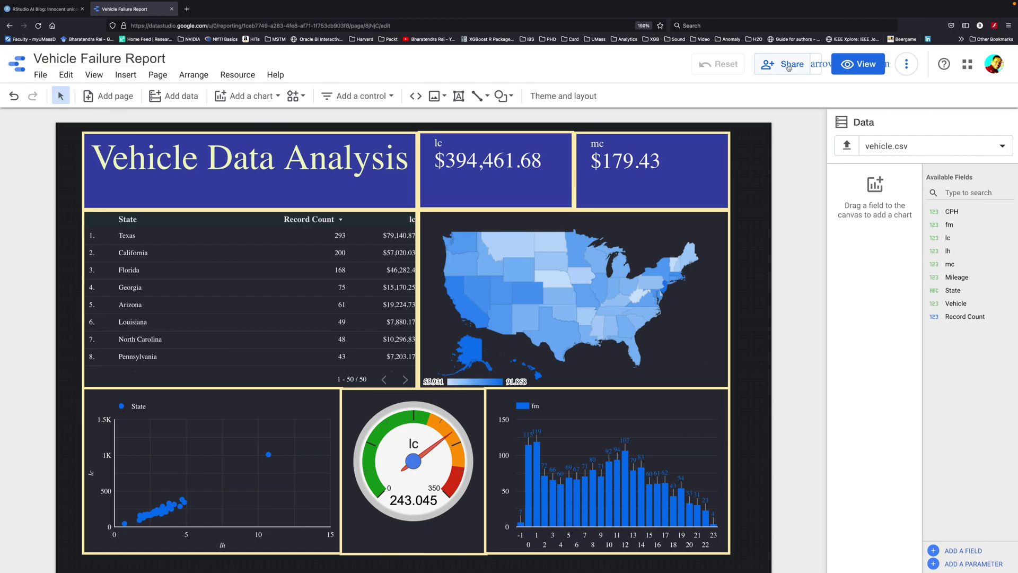
# Step: Review the report's sharing permissions and set link sharing to "Anyone with the link can edit"
pyautogui.click(785, 64)
pyautogui.click(365, 297)
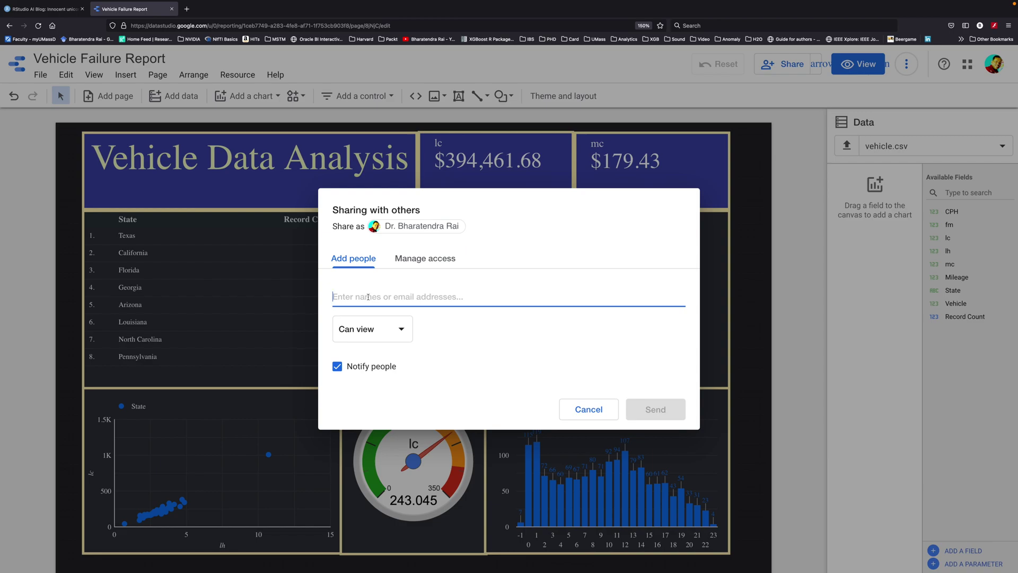
pyautogui.click(371, 329)
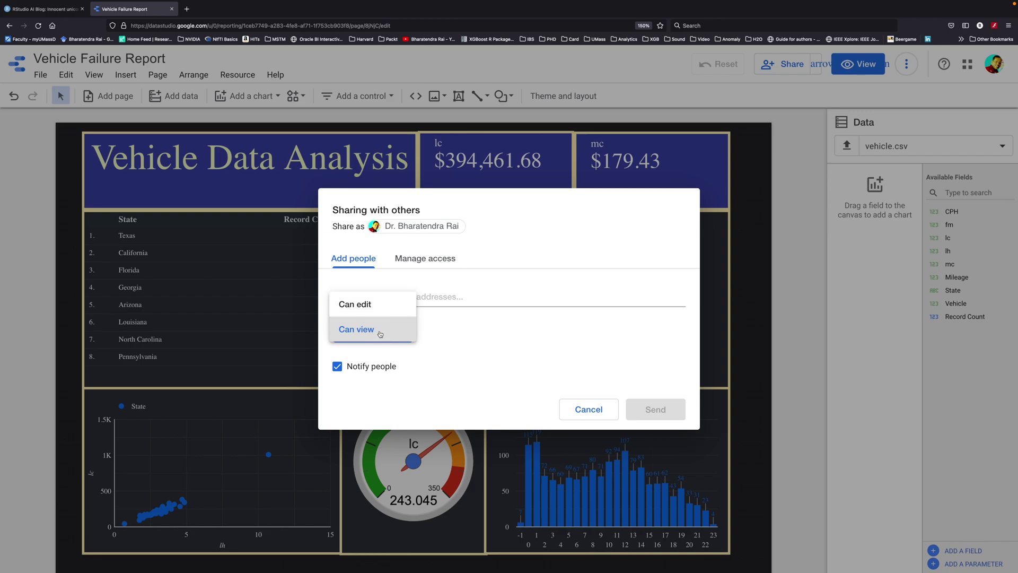
pyautogui.click(396, 257)
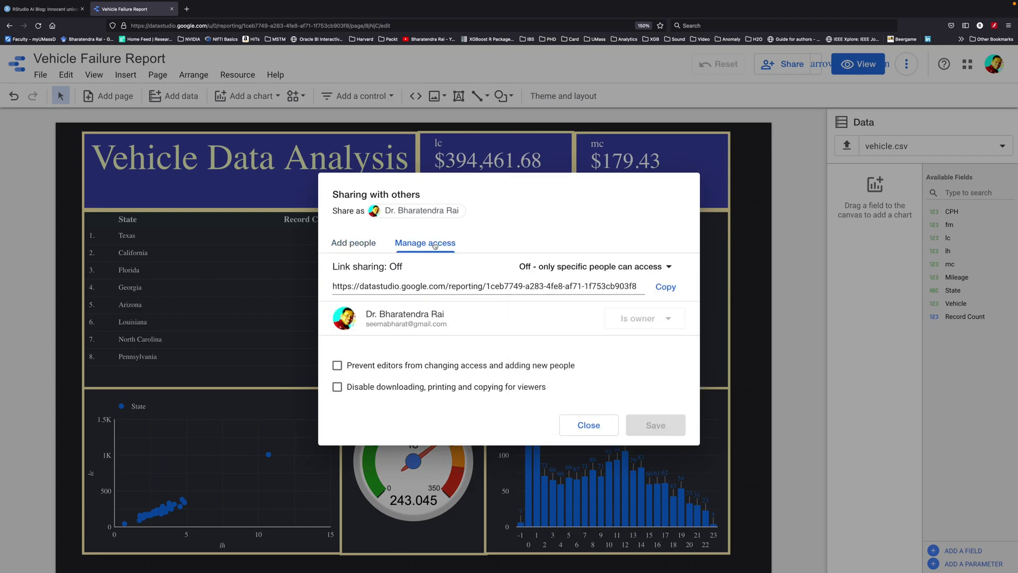
pyautogui.click(591, 267)
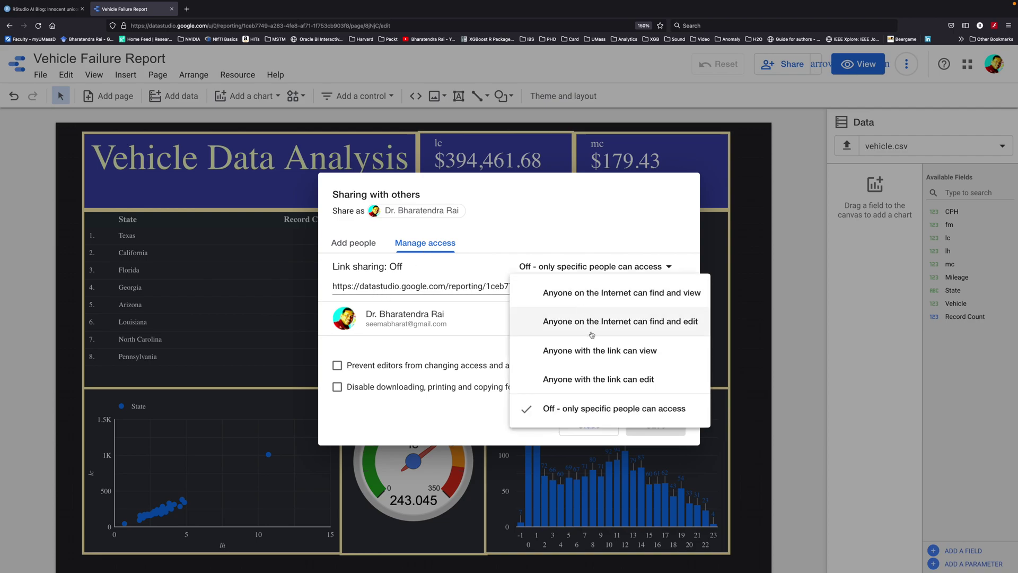
pyautogui.click(590, 380)
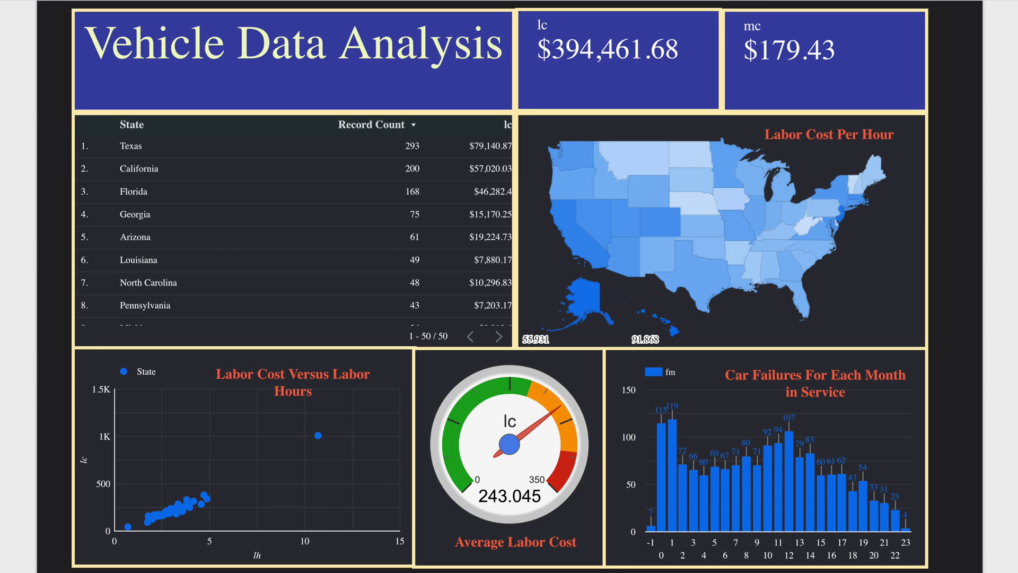